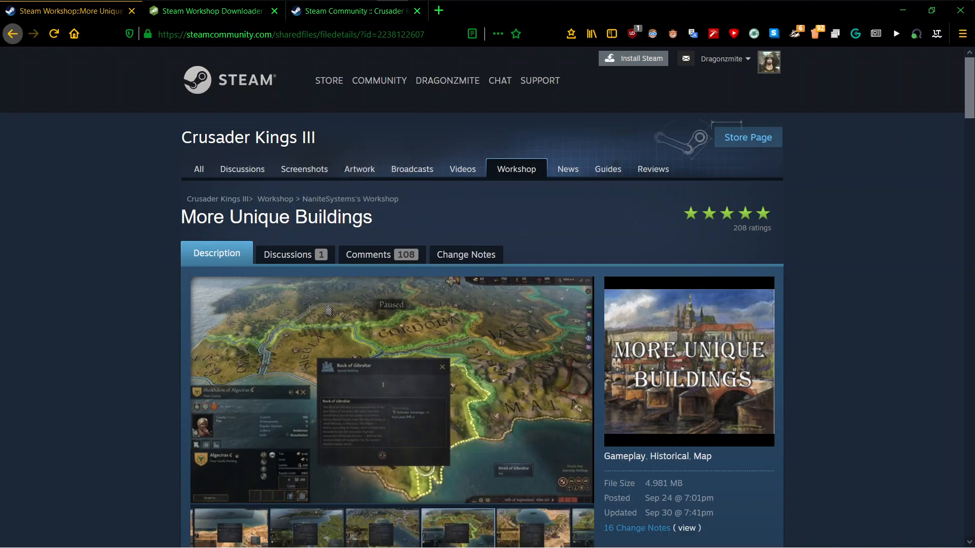
Step: Copy the web address of the More Unique Buildings workshop page
key(ctrl+l)
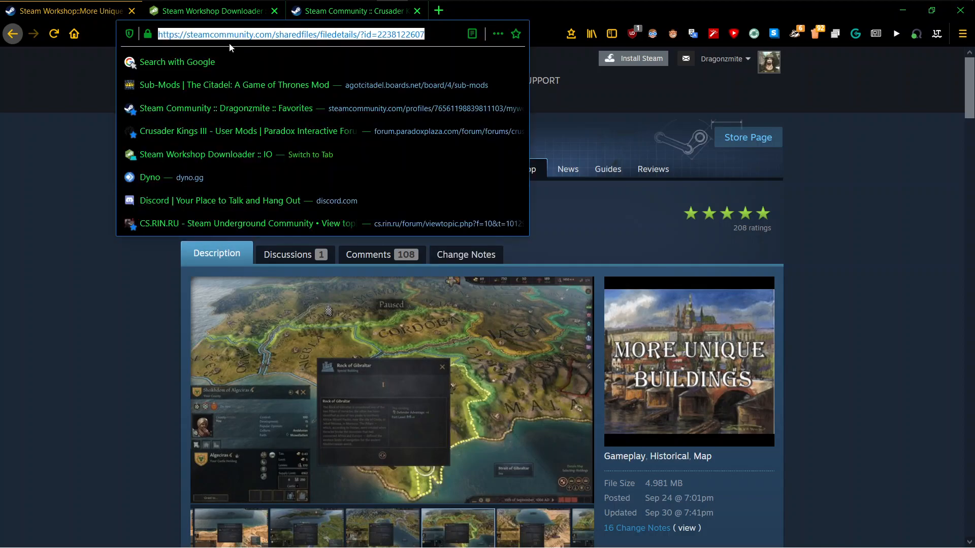
click(101, 130)
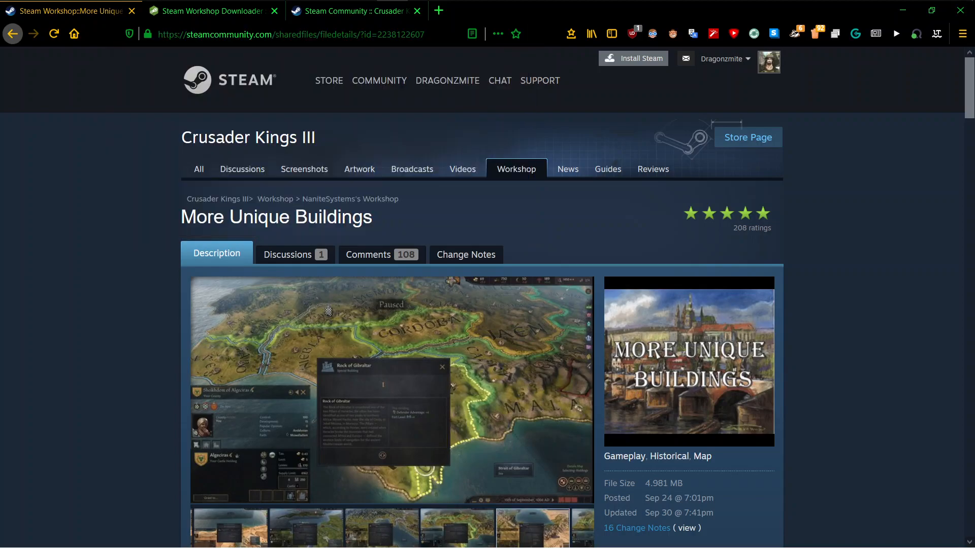
click(229, 32)
key(ctrl+c)
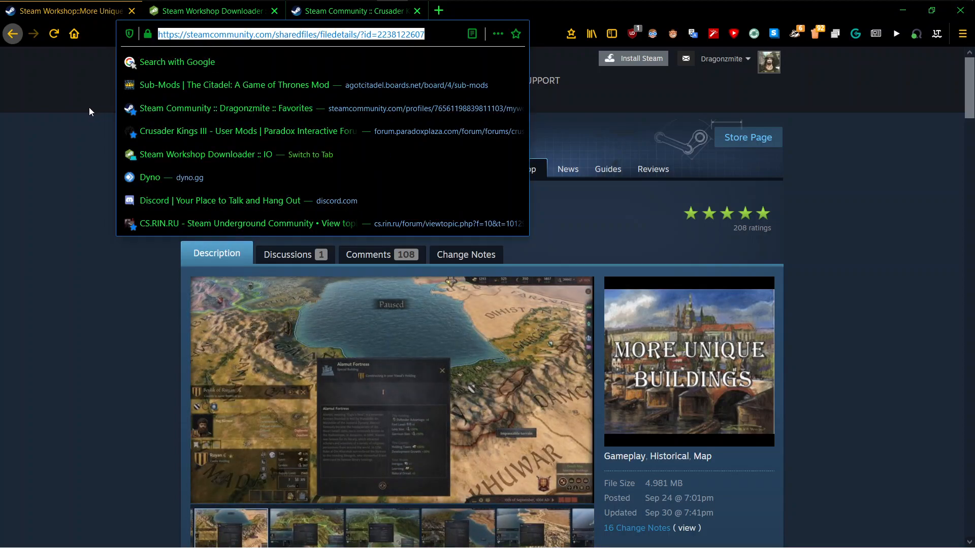
click(321, 243)
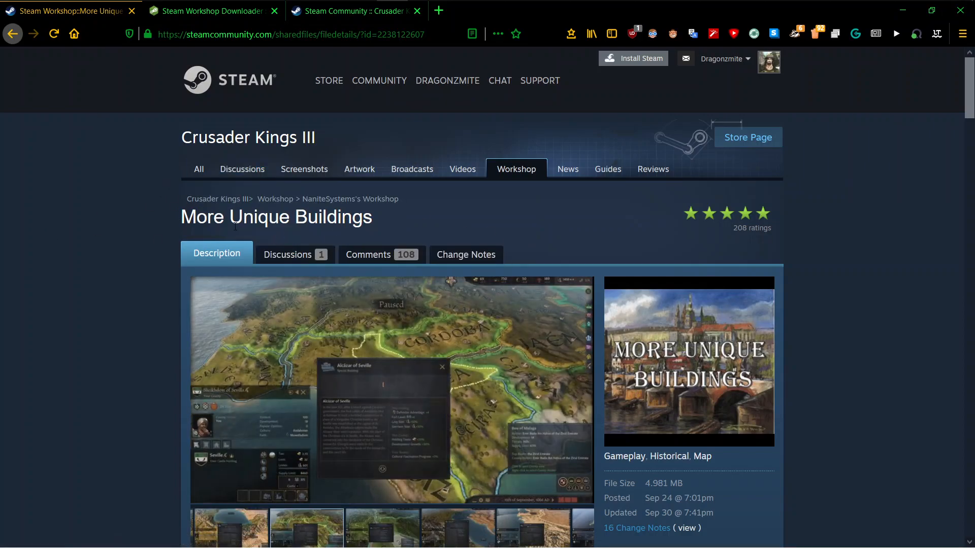
Step: Look up the copied address in the Steam Workshop Downloader site and download the More Unique Buildings mod
click(205, 17)
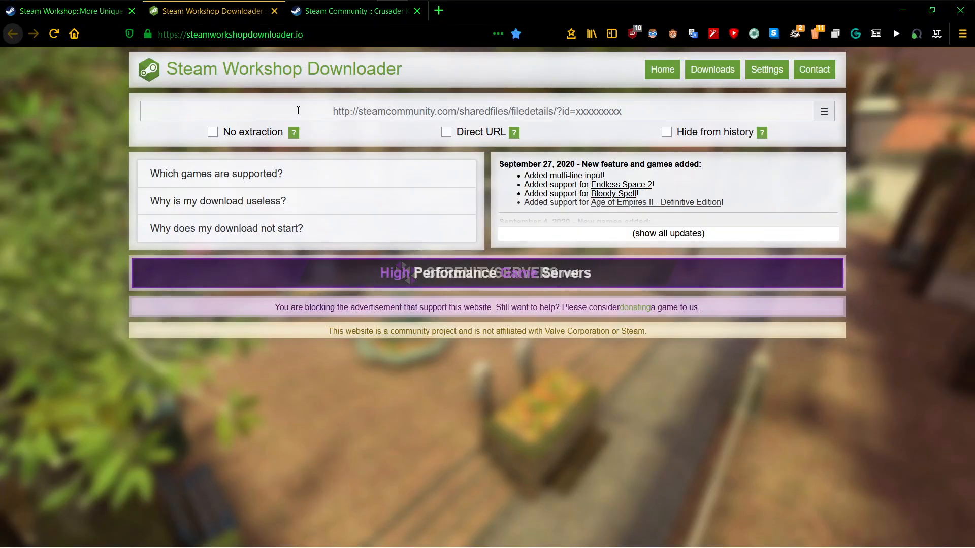
key(ctrl+v)
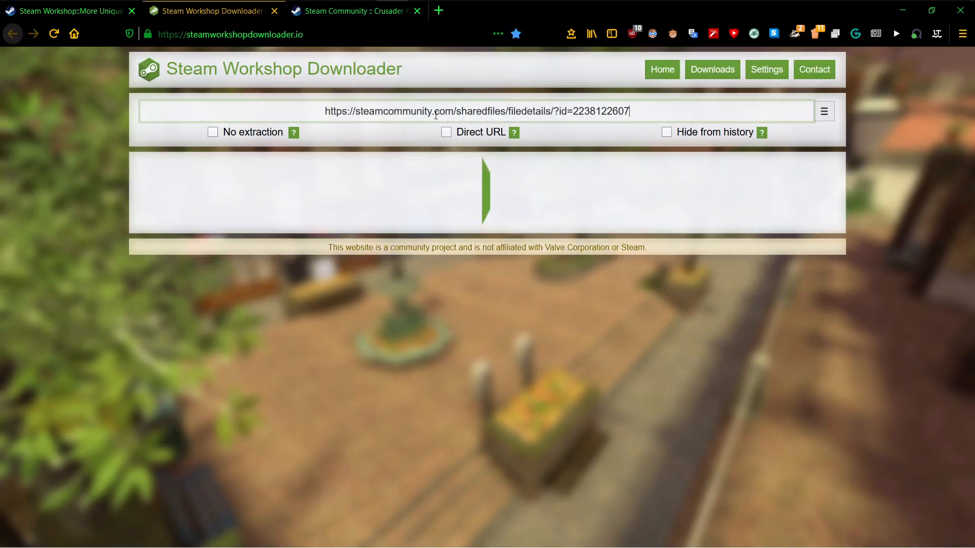
click(303, 34)
mouse_move(304, 34)
mouse_down()
mouse_move(183, 34)
mouse_move(303, 34)
mouse_up()
key(ctrl+a)
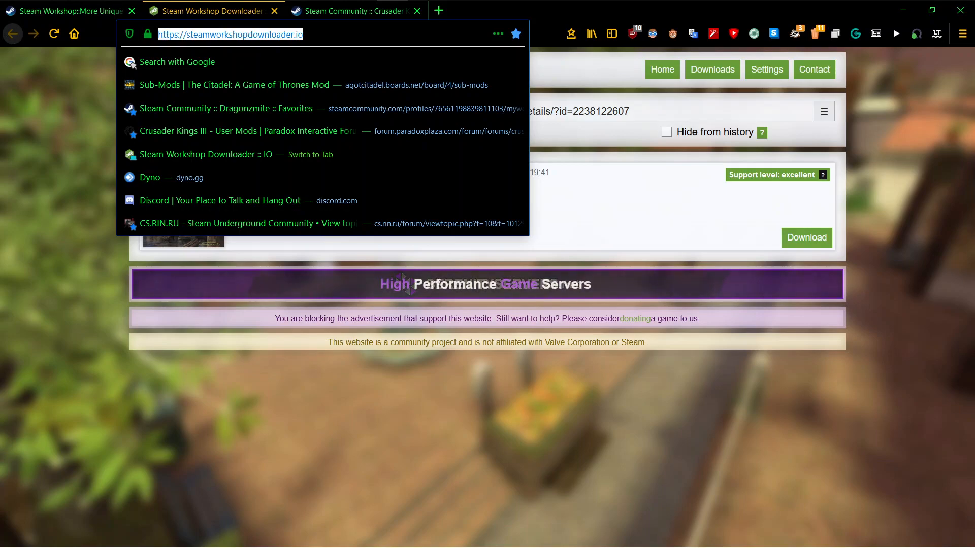
click(366, 115)
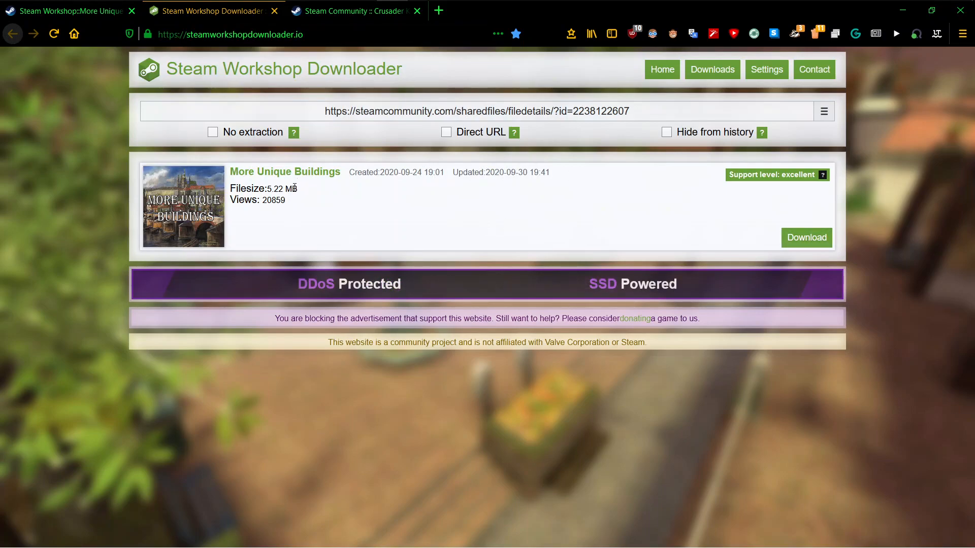
click(807, 238)
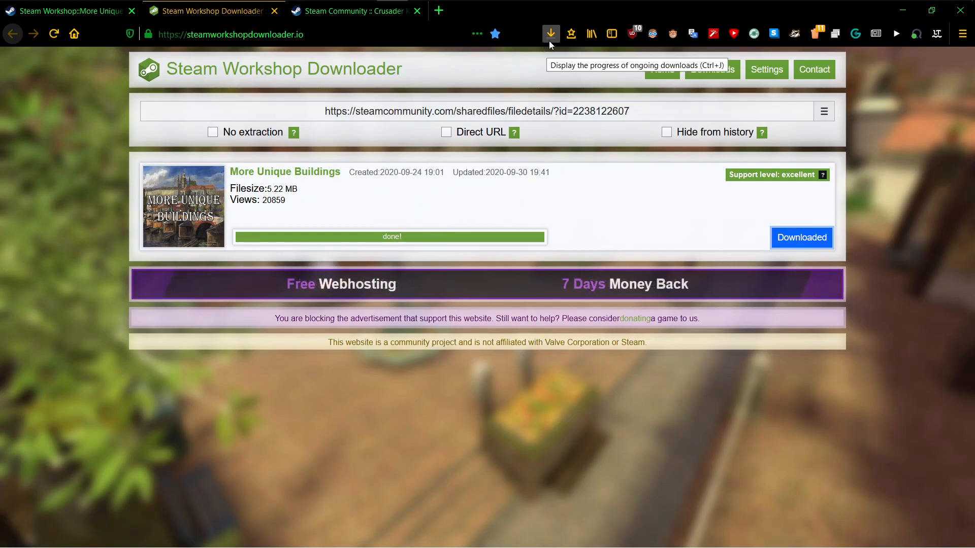
click(549, 41)
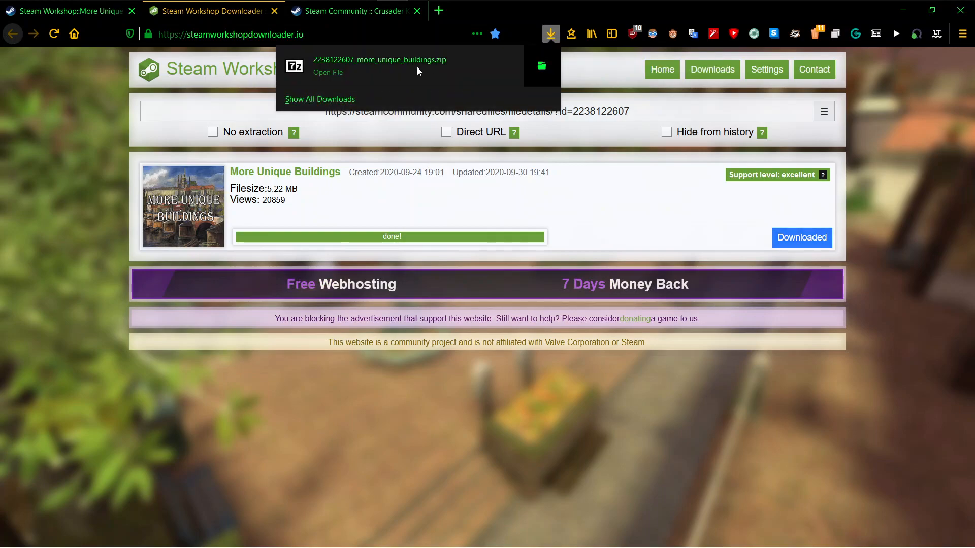
mouse_move(70, 4)
click(108, 12)
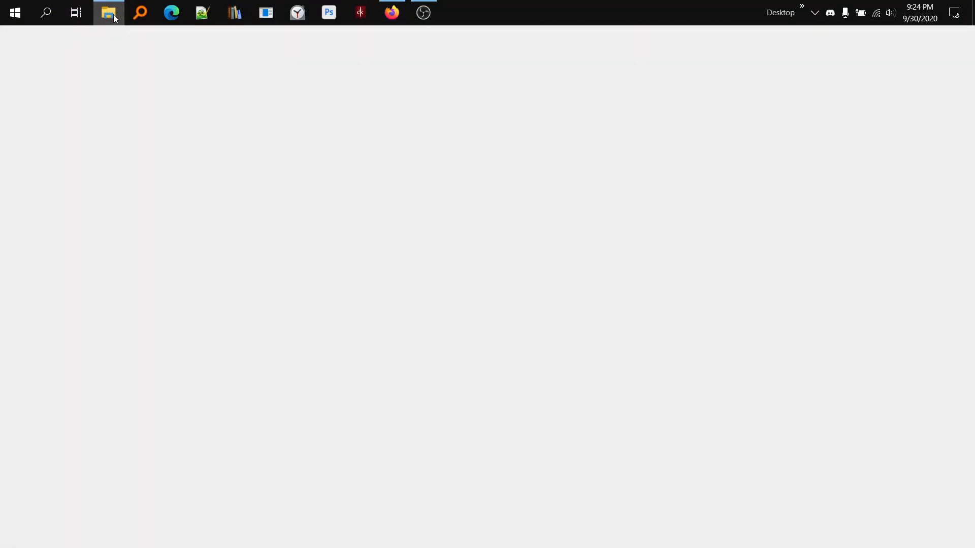
click(96, 182)
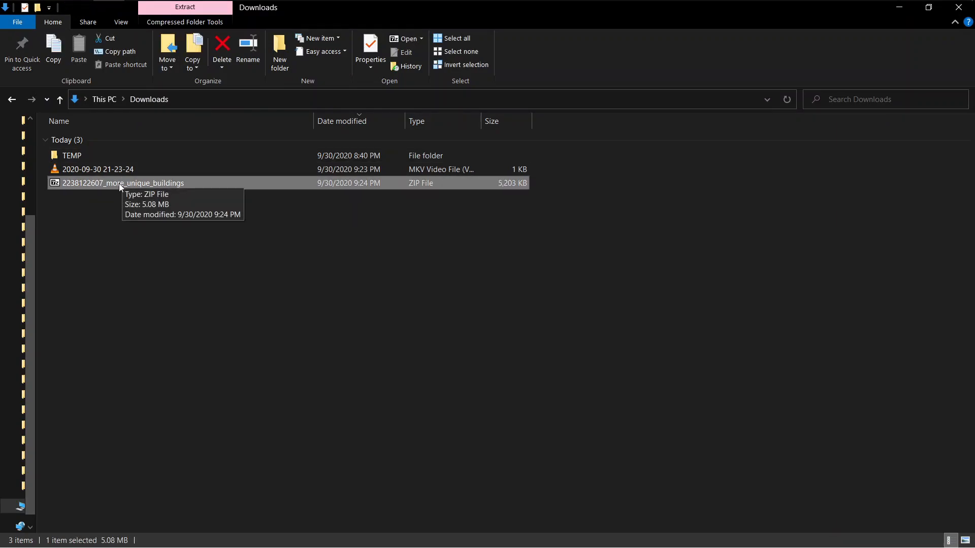
double_click(96, 187)
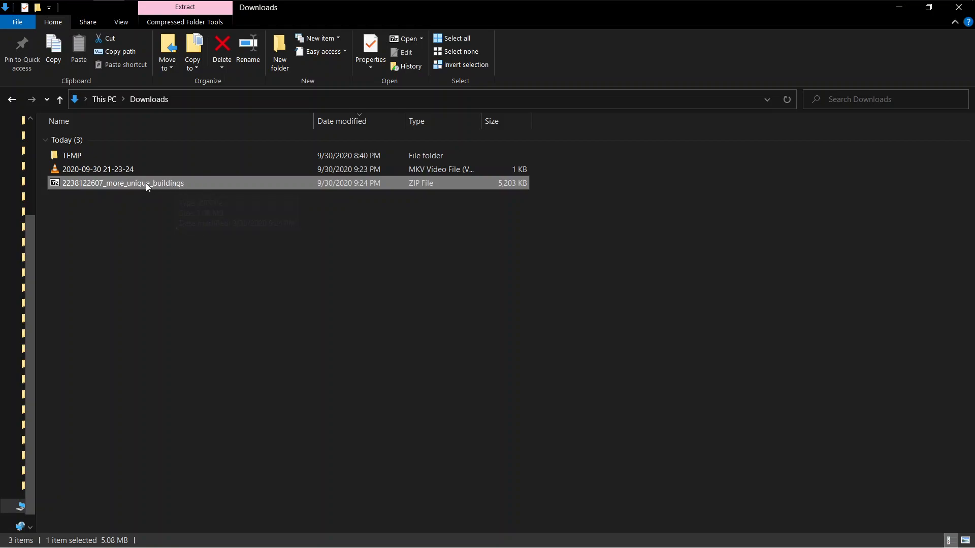
right_click(188, 187)
mouse_move(242, 210)
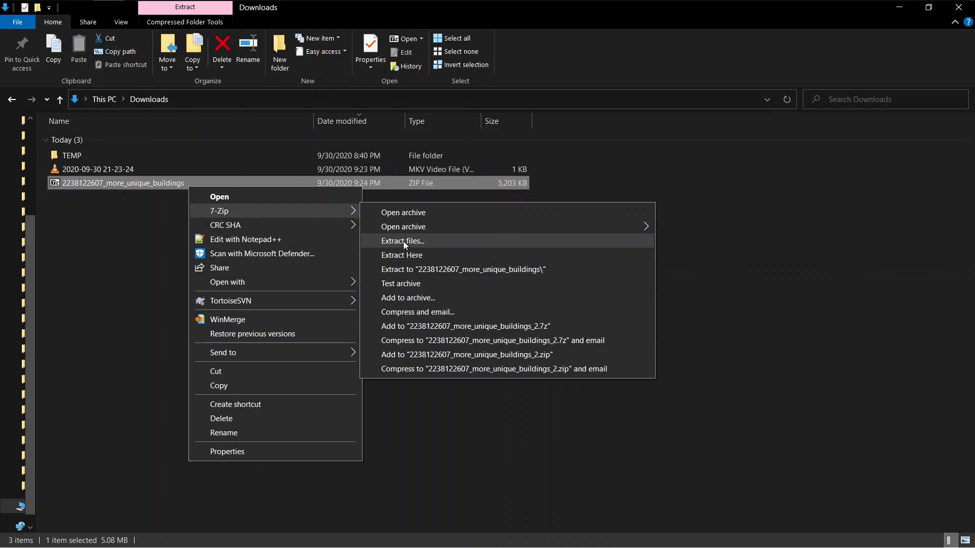
click(403, 242)
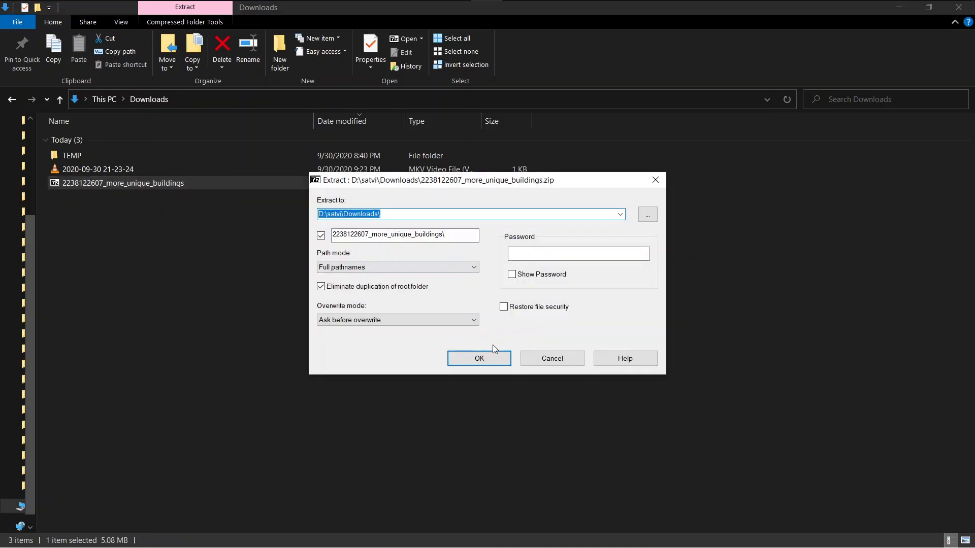
click(488, 358)
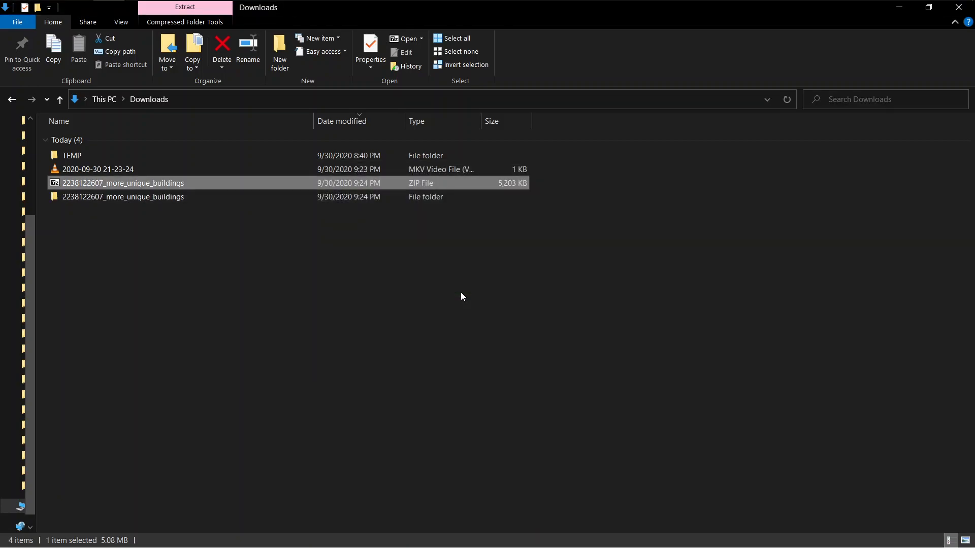
key(Delete)
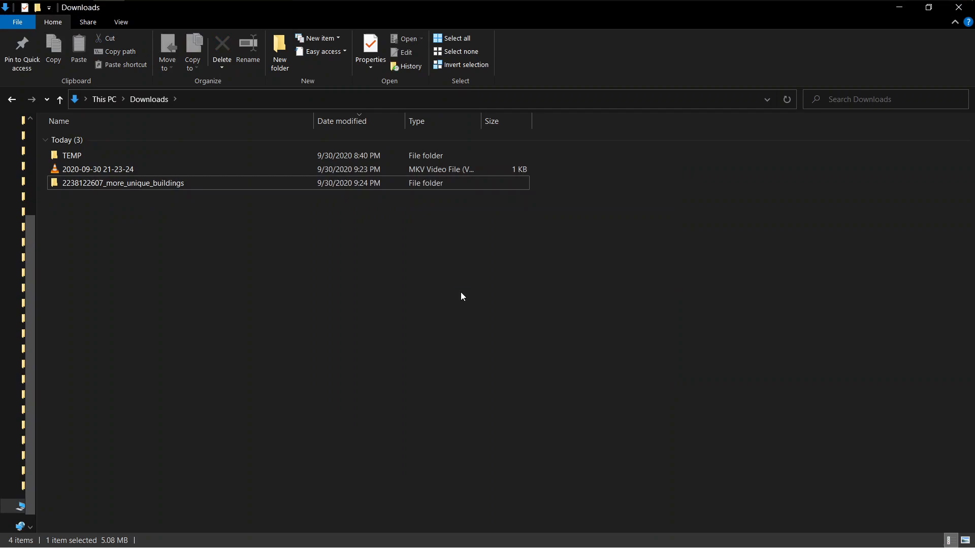
Step: Move the descriptor file out of the extracted mod folder into Downloads and return to that folder
click(145, 184)
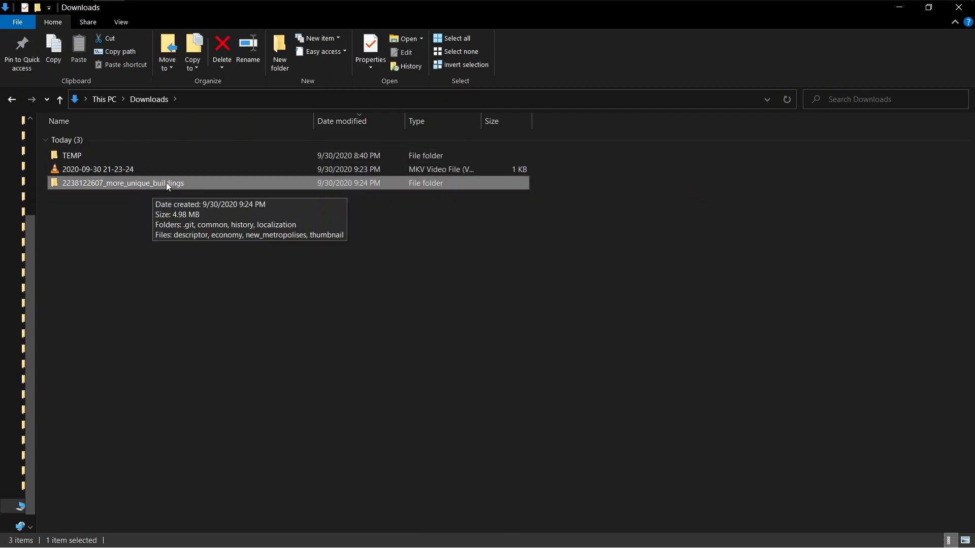
click(166, 182)
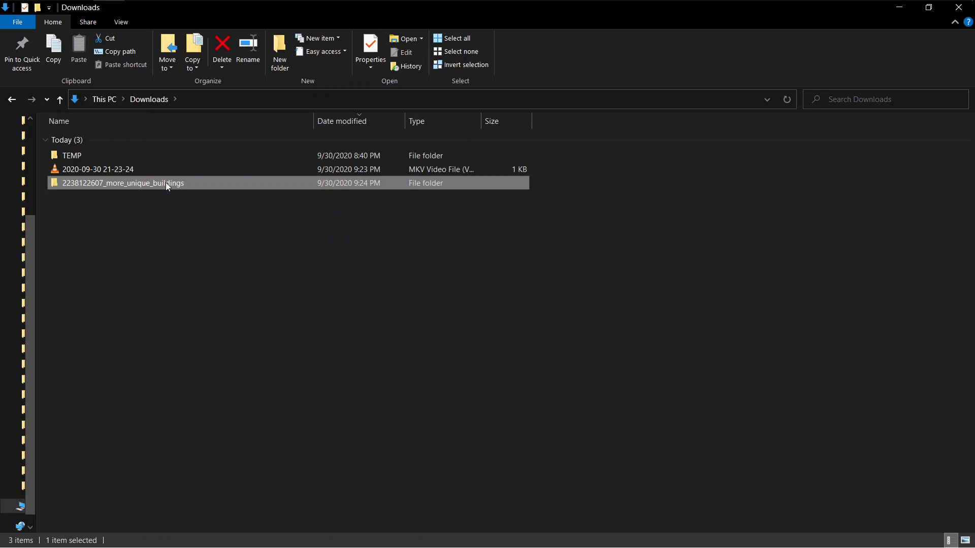
key(Return)
double_click(206, 187)
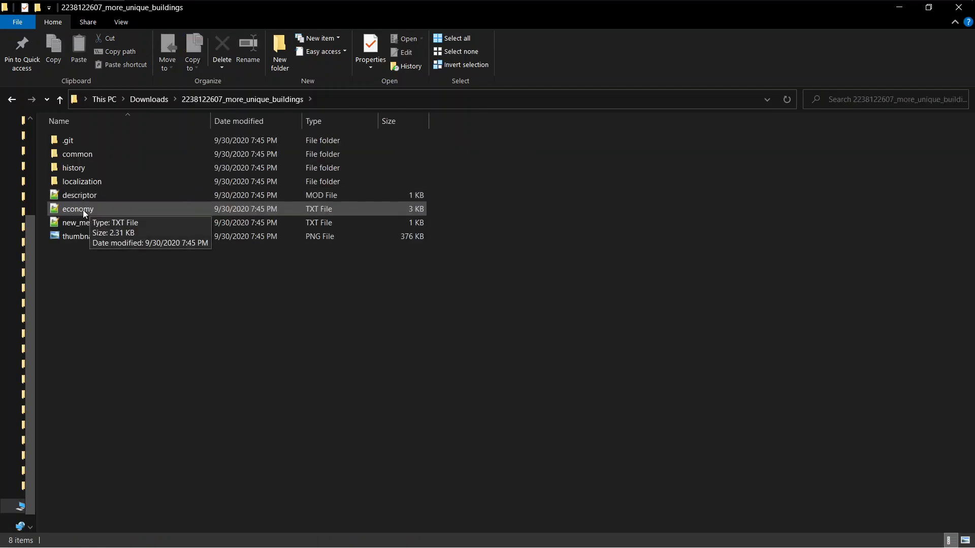
click(84, 197)
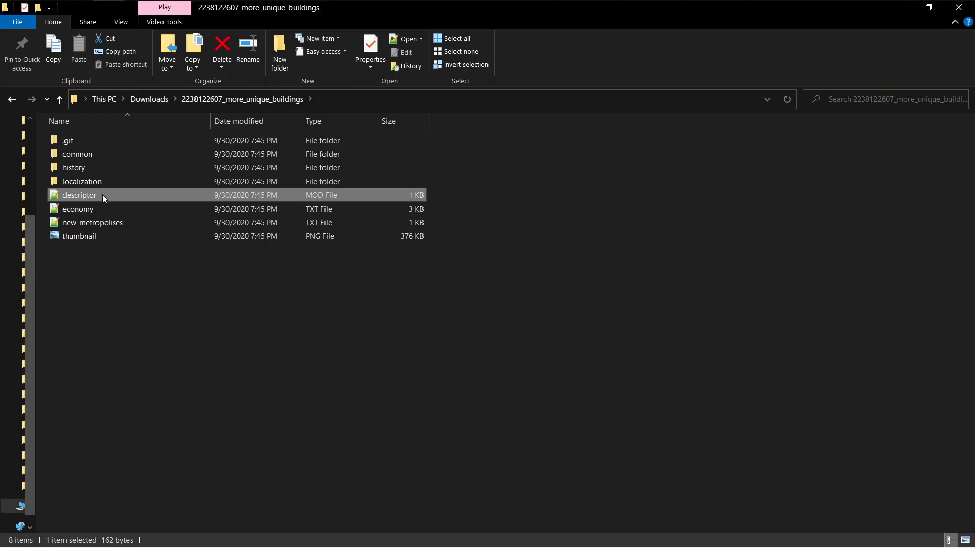
drag(116, 198, 160, 105)
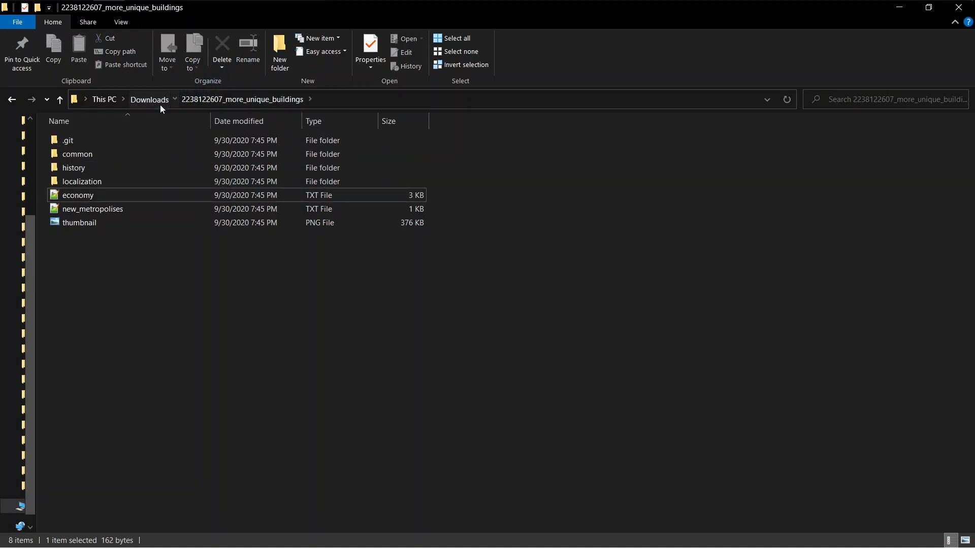
click(159, 105)
click(126, 172)
click(144, 192)
click(137, 182)
click(134, 168)
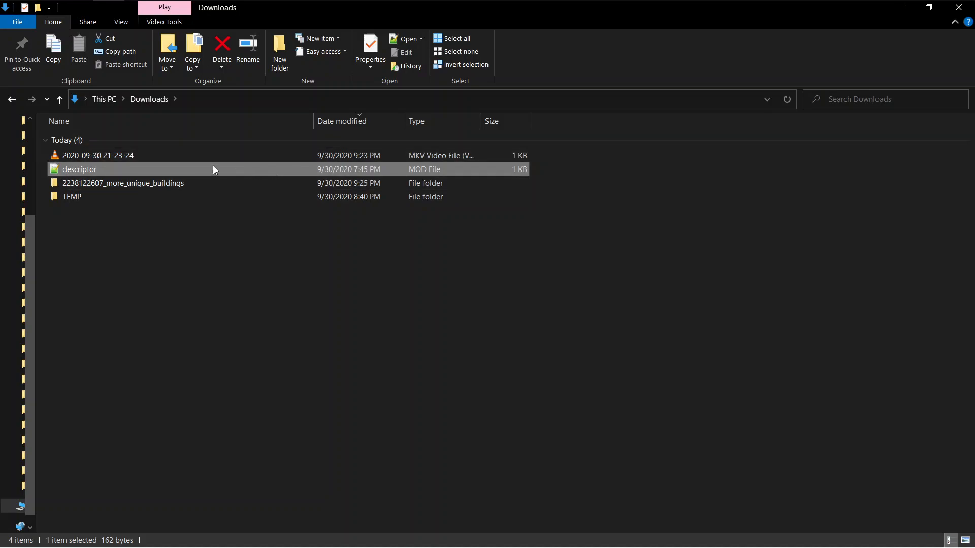
Step: Rename the extracted mod folder as More Unique Buildings and copy that name
click(184, 188)
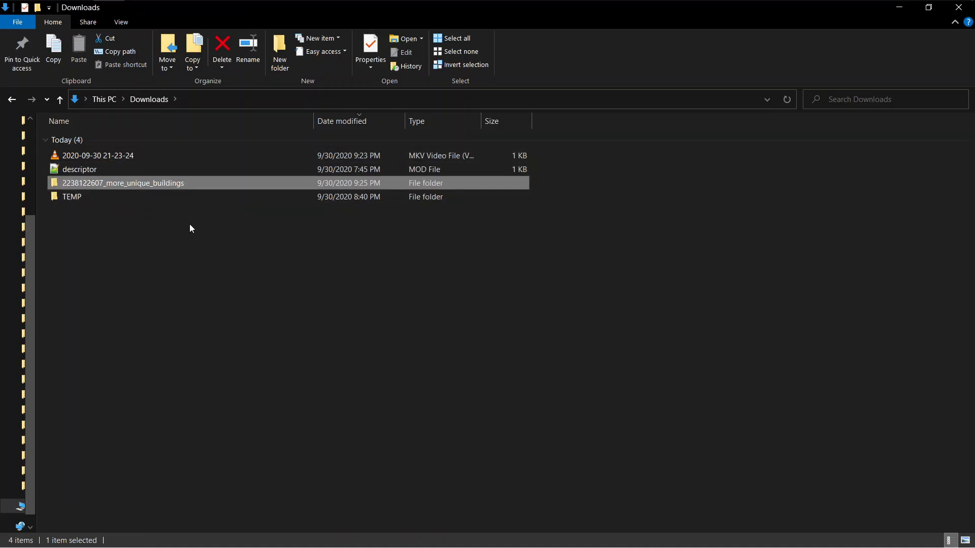
key(F2)
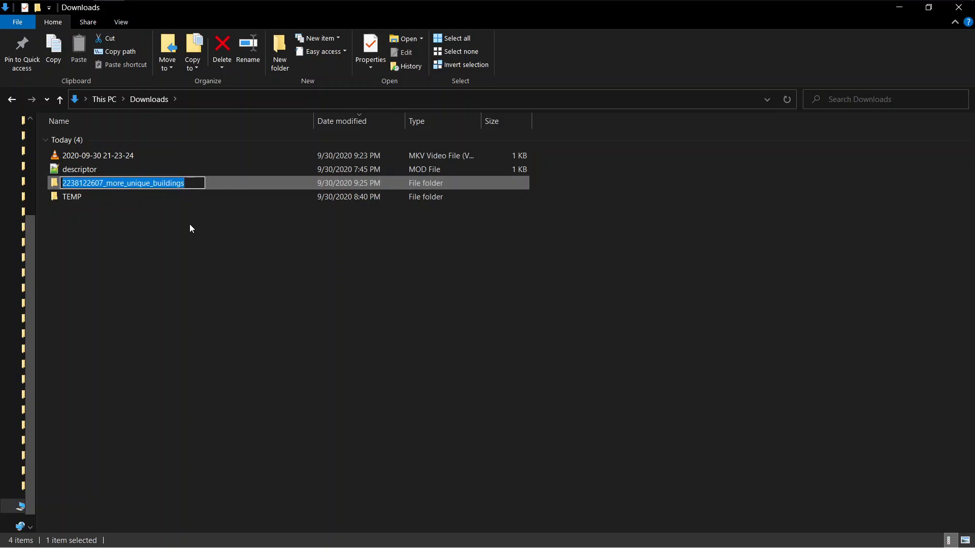
text(More )
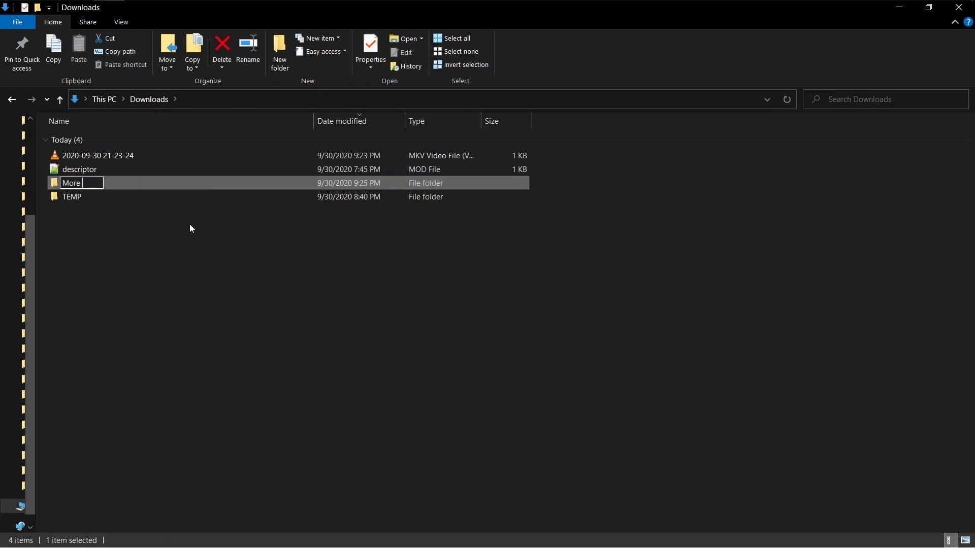
text(Unique Buildings)
key(ctrl+a)
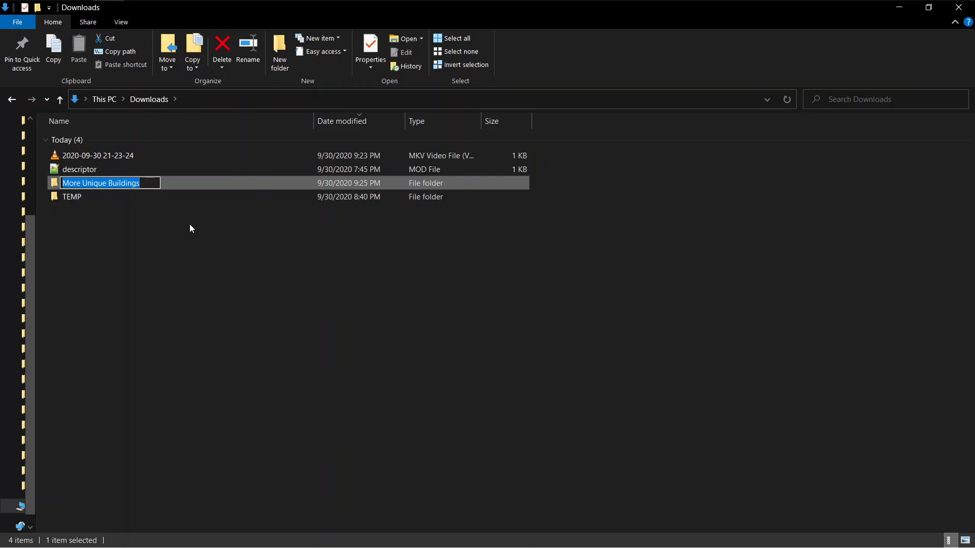
click(164, 183)
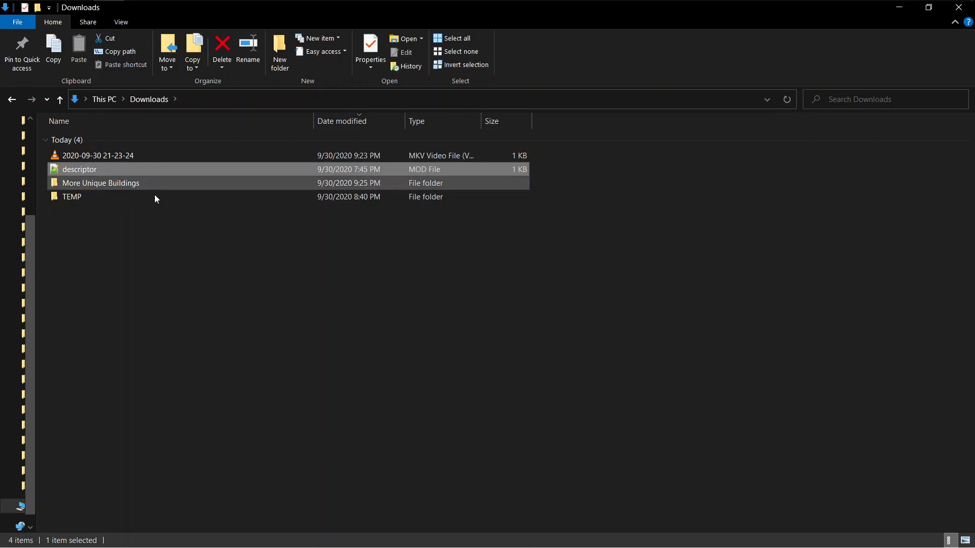
Step: Rename the descriptor file as More Unique Buildings, matching the mod folder
click(142, 171)
key(F2)
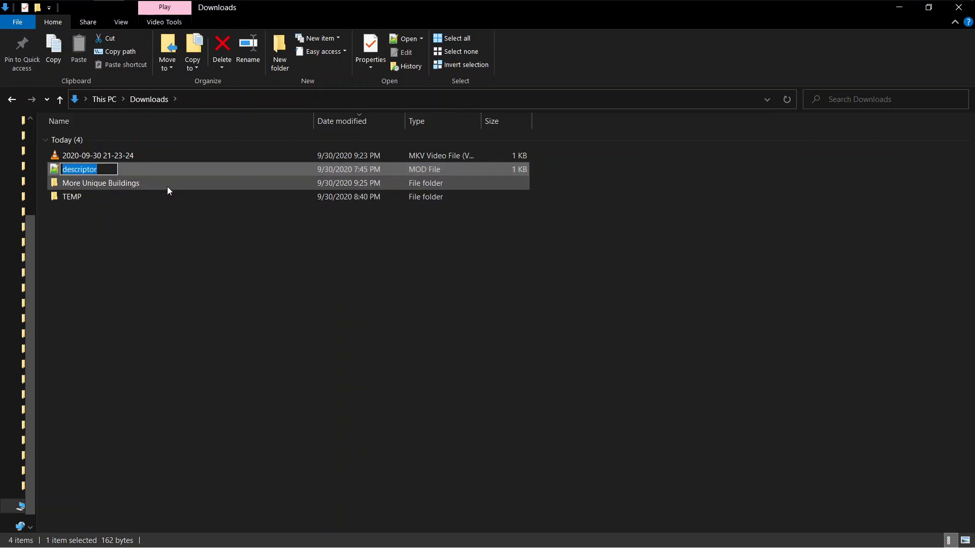
key(ctrl+v)
key(Return)
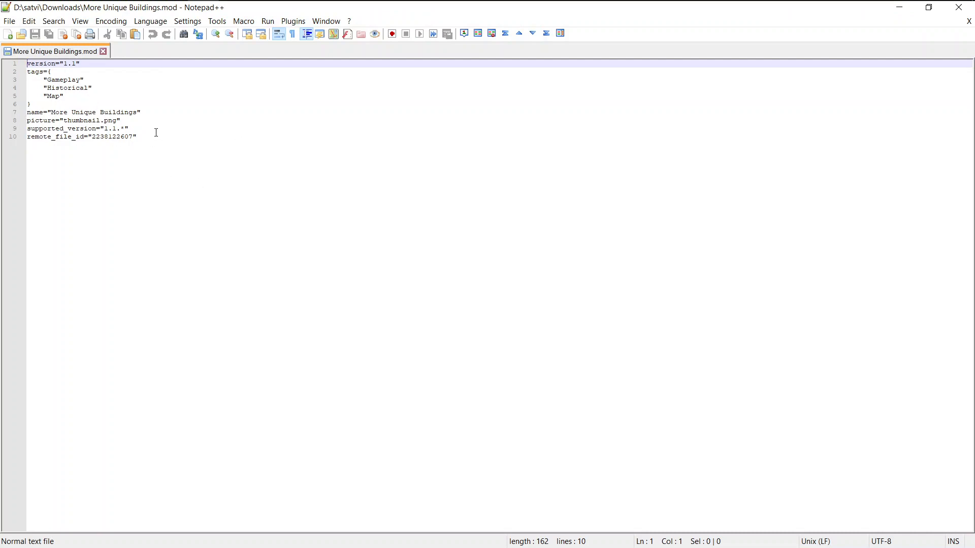
Step: In Notepad++, delete every line of More Unique Buildings.mod except the name entry
drag(31, 105, 36, 71)
click(79, 95)
click(87, 102)
mouse_move(88, 103)
mouse_down()
mouse_move(87, 112)
mouse_move(74, 98)
mouse_up()
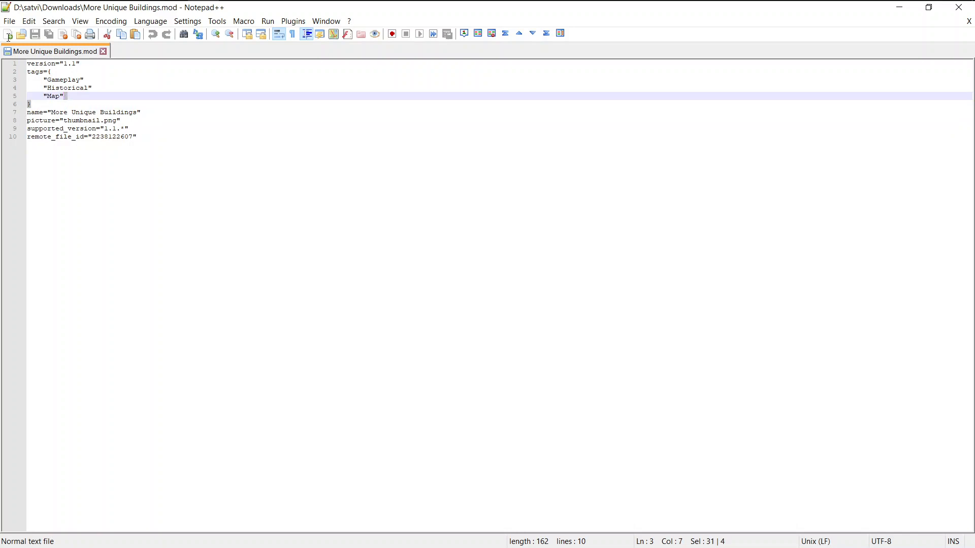
key(ctrl+shift+Home)
key(Delete)
key(Delete)
drag(257, 129, 10, 71)
key(Delete)
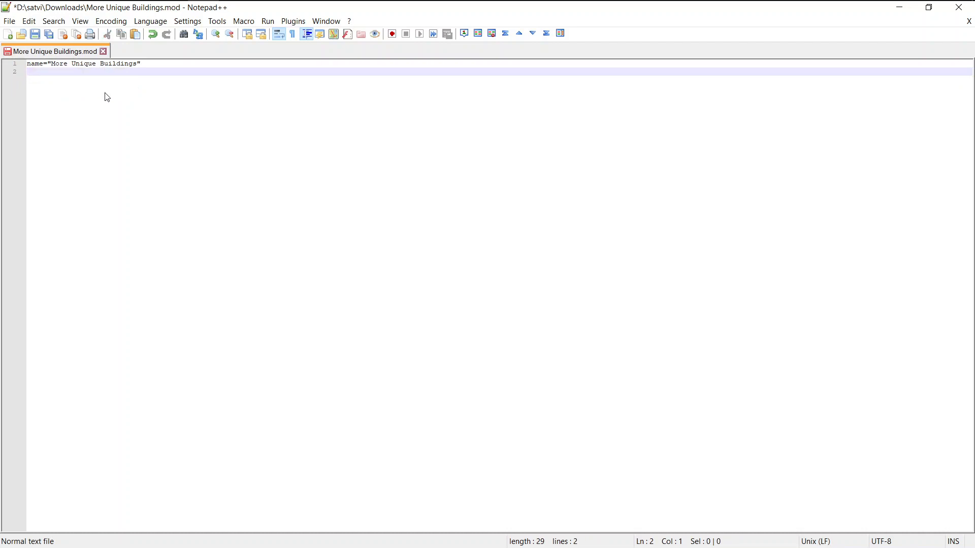
Step: Add the line path="mod/More Unique Buildings" below the name, save the file, and compare the path with the folder name
text(path="mod/)
key(ctrl+v)
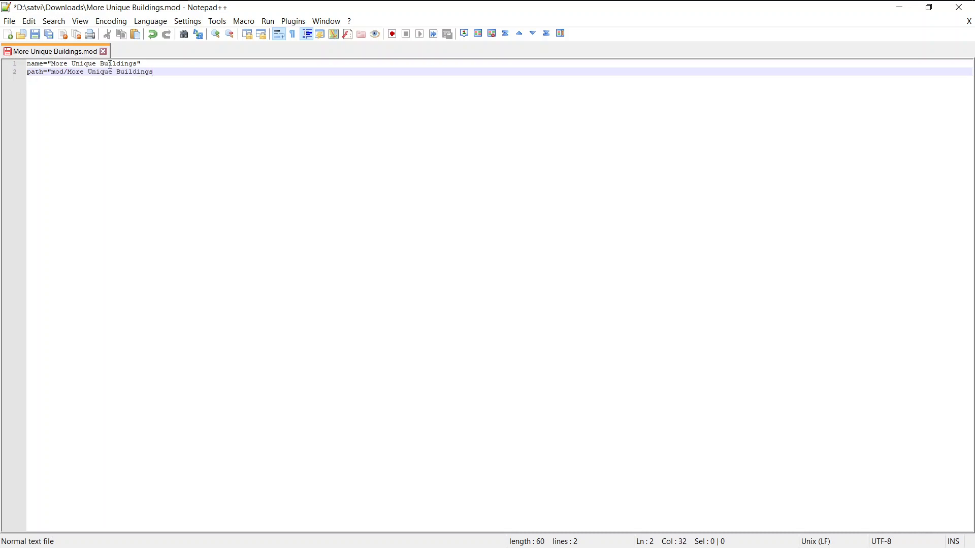
text(")
key(ctrl+s)
key(alt+Tab)
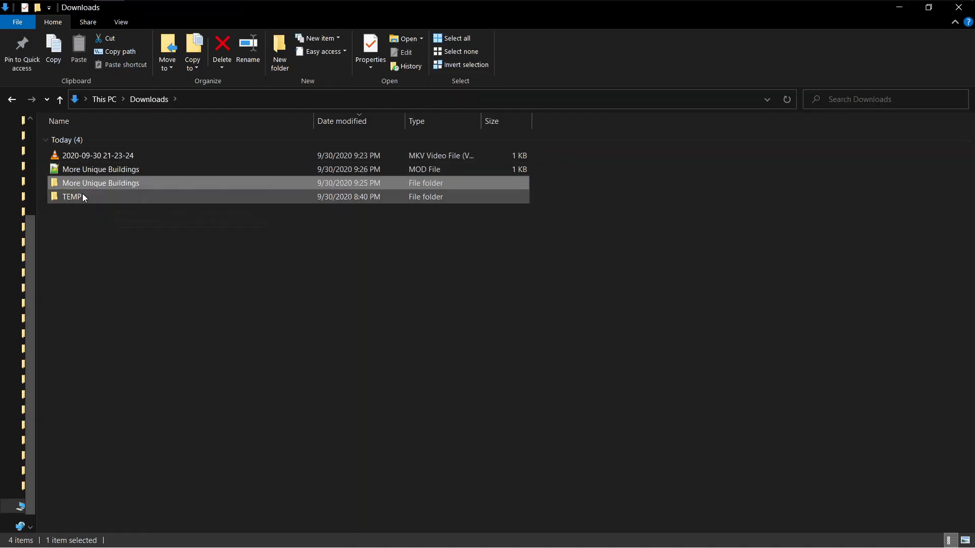
key(alt+Tab)
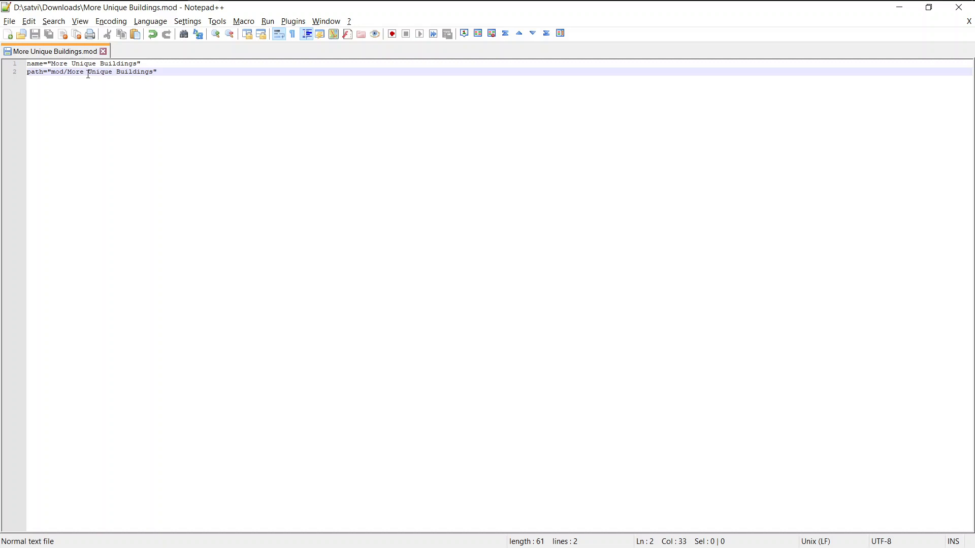
Step: Compare the mod name in the name entry with the folder name in the path entry
drag(67, 75, 156, 75)
click(144, 64)
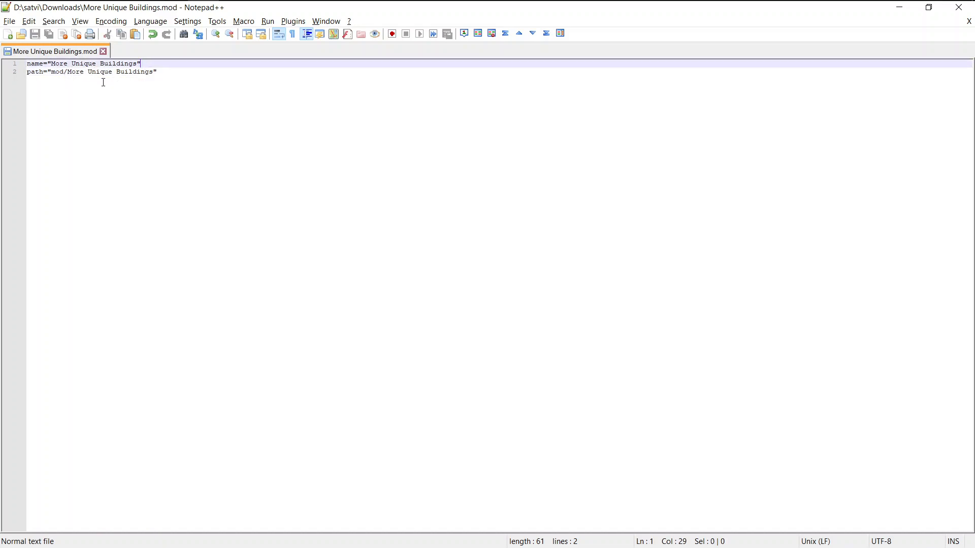
drag(53, 64, 138, 64)
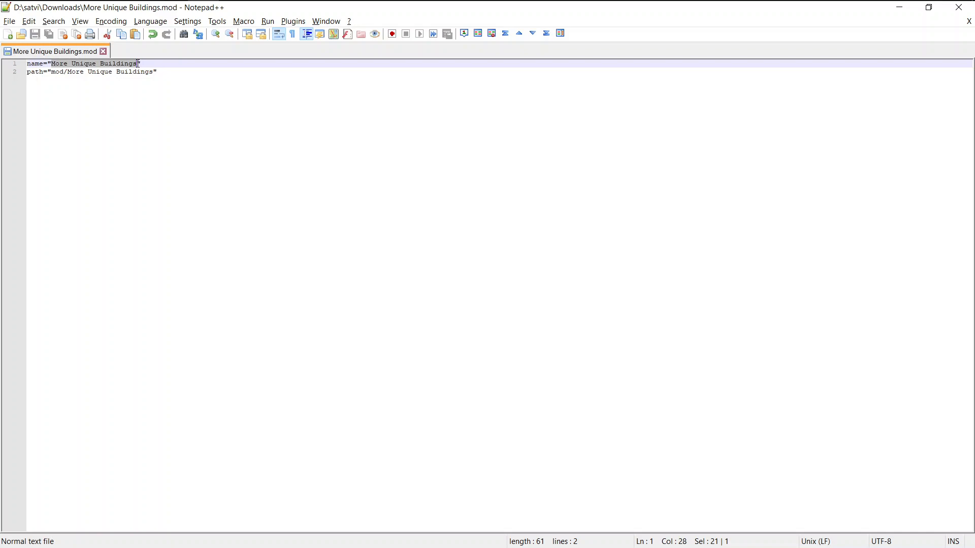
click(104, 72)
Step: Delete the word Unique from the name entry, retype it in the same place, and save the file
triple_click(81, 67)
double_click(84, 65)
key(BackSpace)
key(BackSpace)
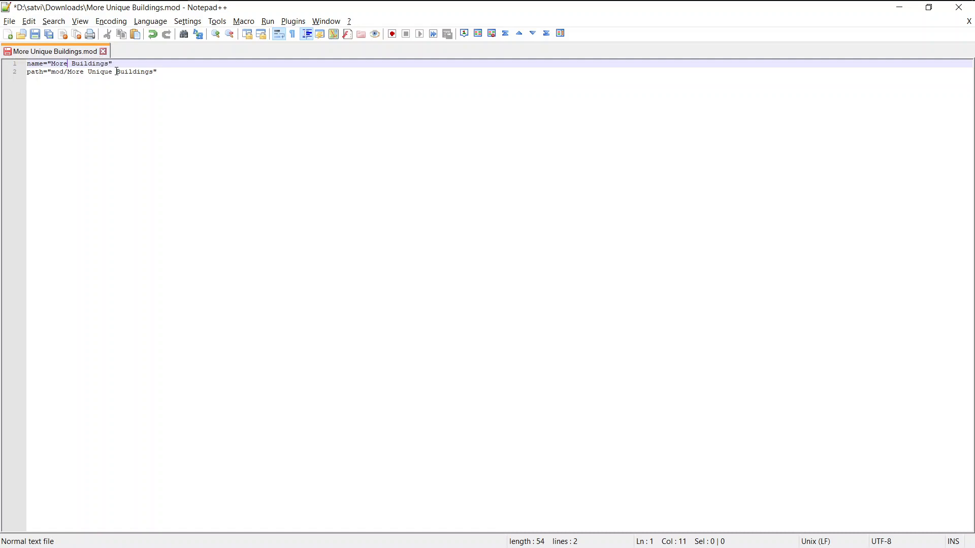
text(Unique)
key(ctrl+s)
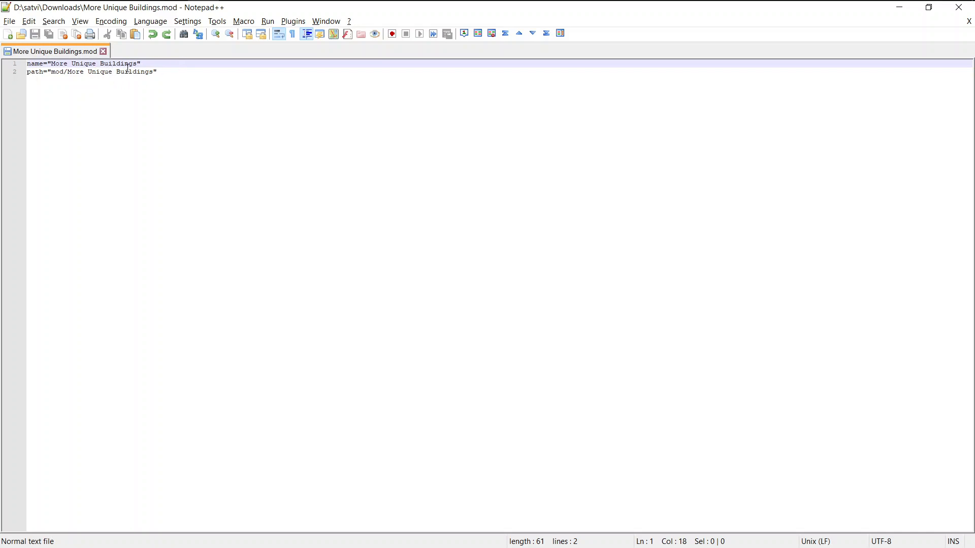
Step: Check the folder name More Unique Buildings in the path entry and return to the Downloads folder
drag(162, 80, 72, 75)
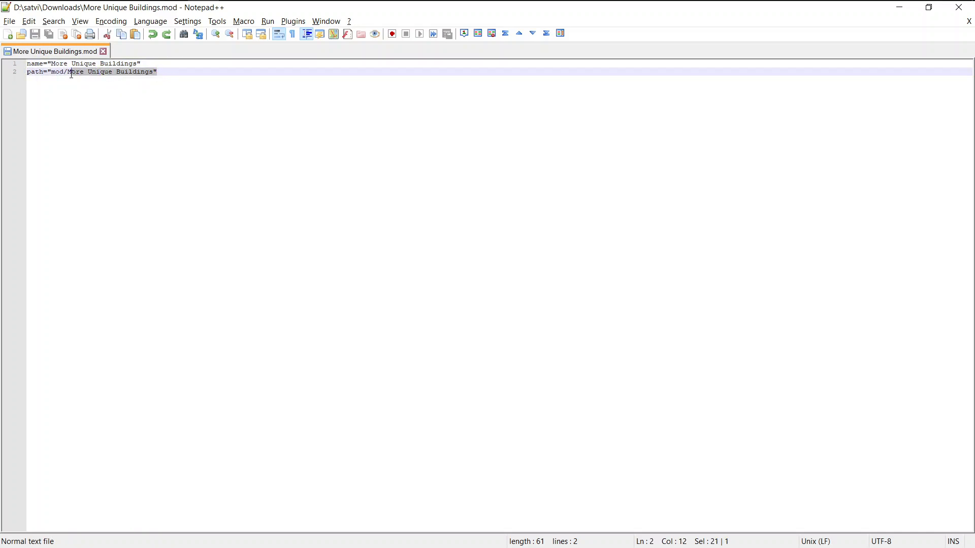
click(69, 78)
key(shift+End)
click(900, 7)
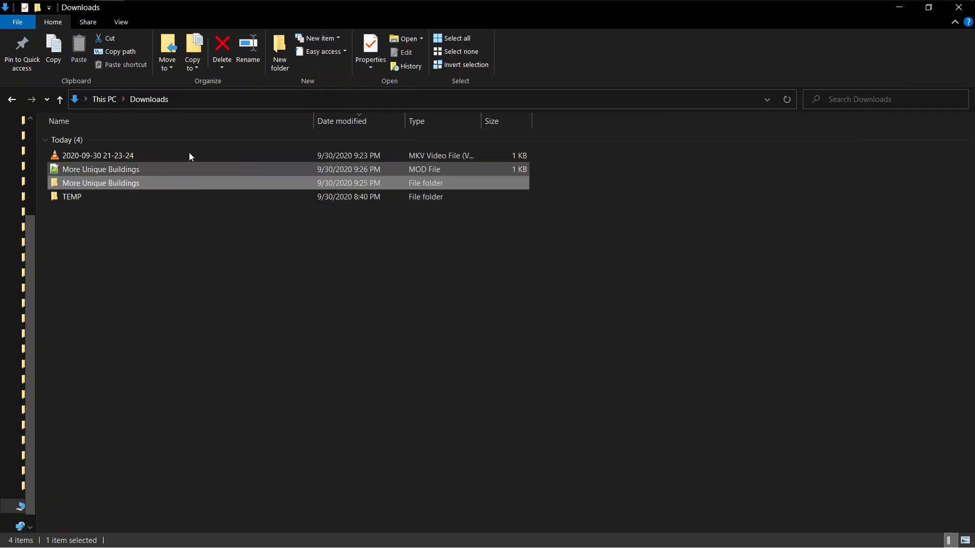
Step: Reopen More Unique Buildings.mod to check its two entries, and close the file and Notepad++
mouse_move(202, 3)
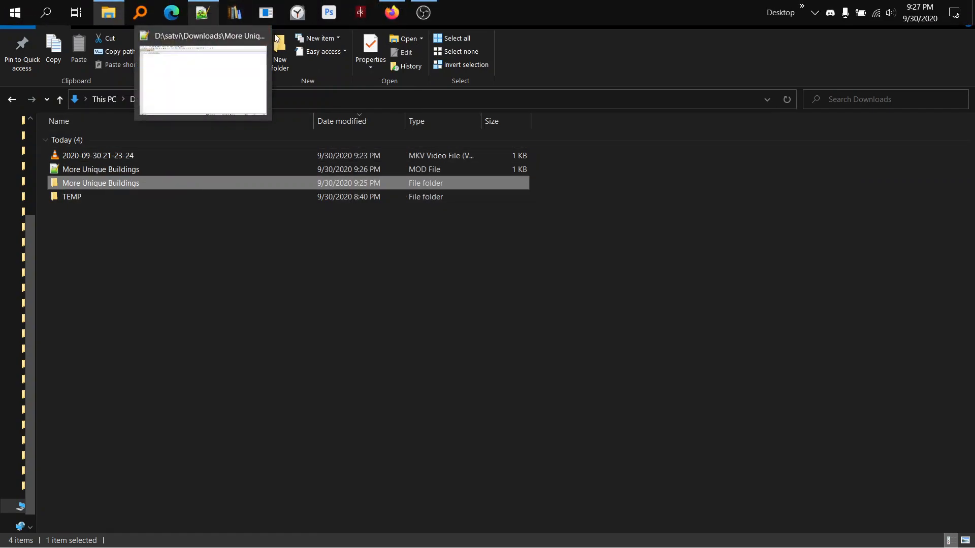
double_click(495, 174)
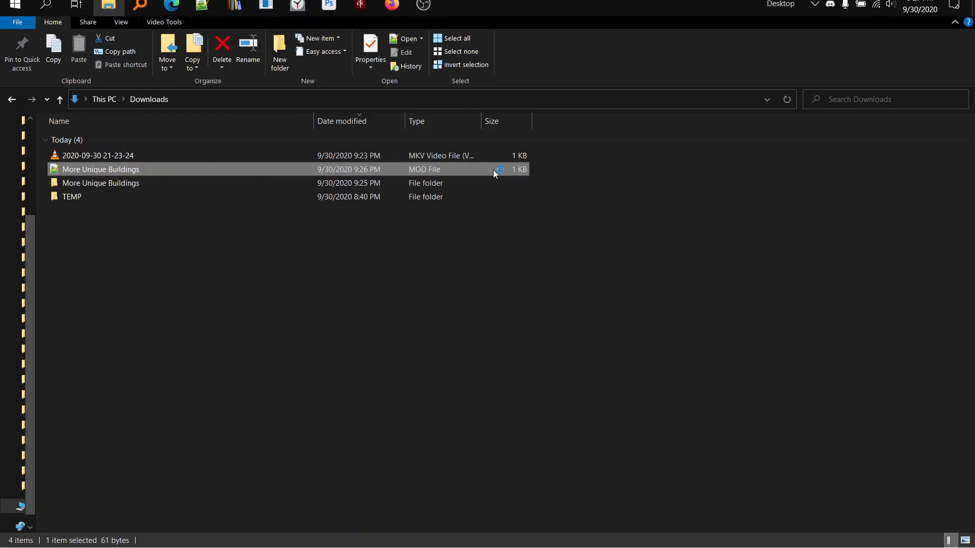
key(End)
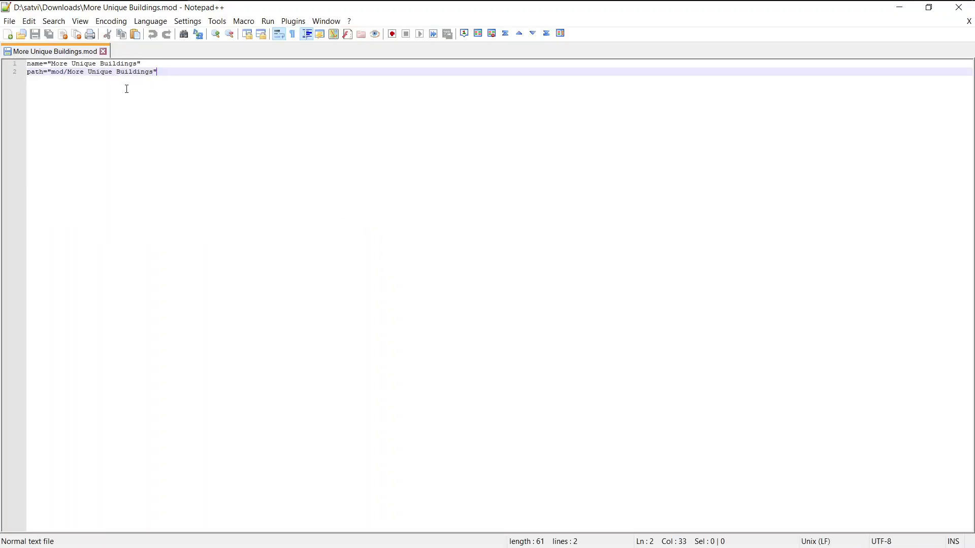
click(103, 51)
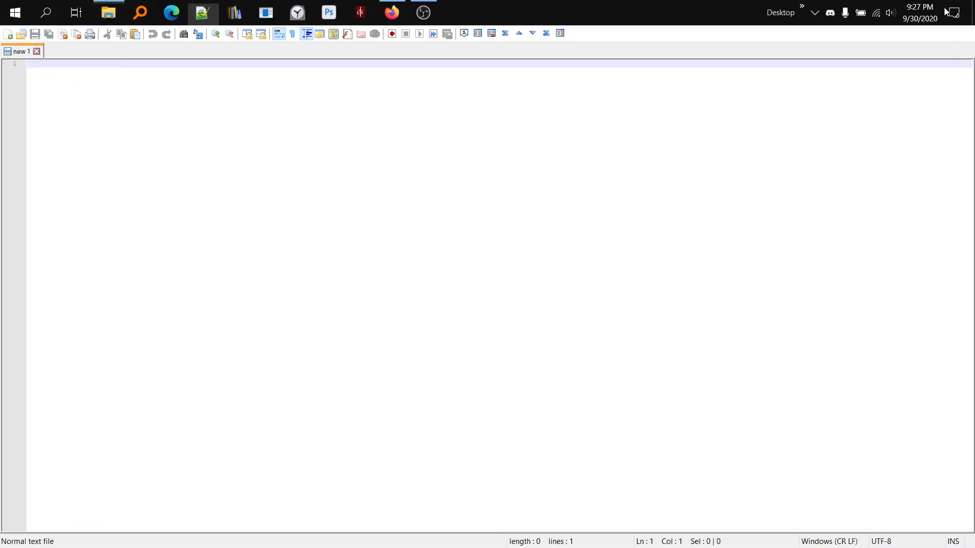
click(958, 7)
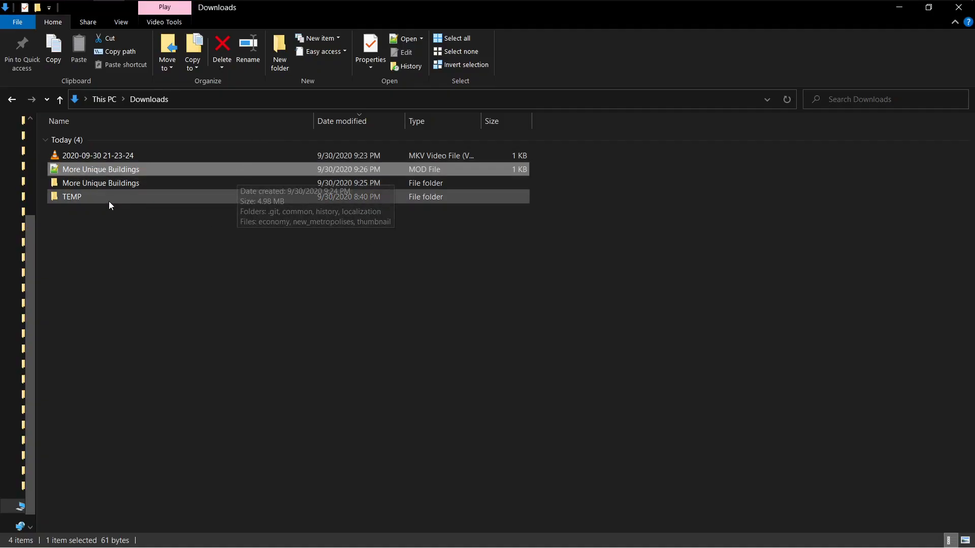
Step: Move both the More Unique Buildings MOD file and folder from Downloads into the Crusader Kings III mod folder
ctrl+click(523, 183)
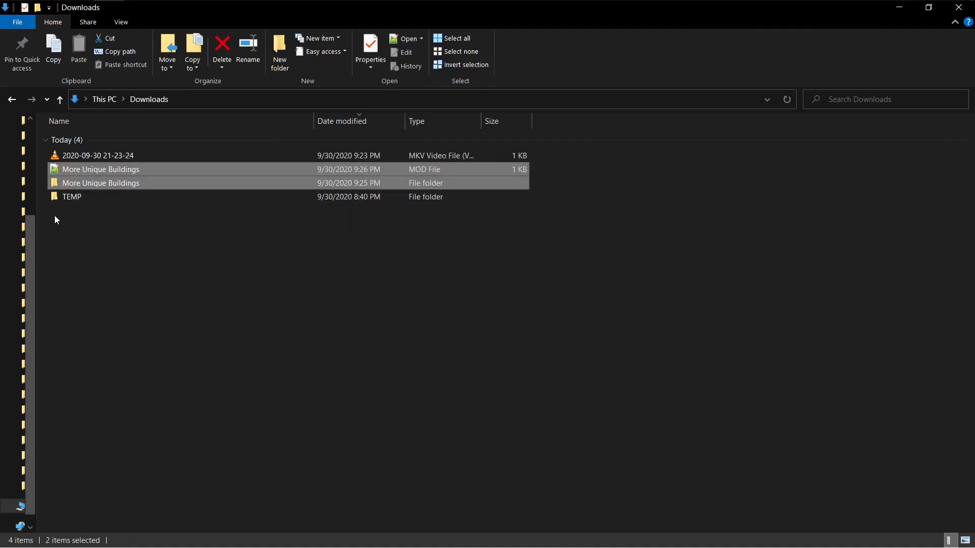
drag(37, 227, 125, 235)
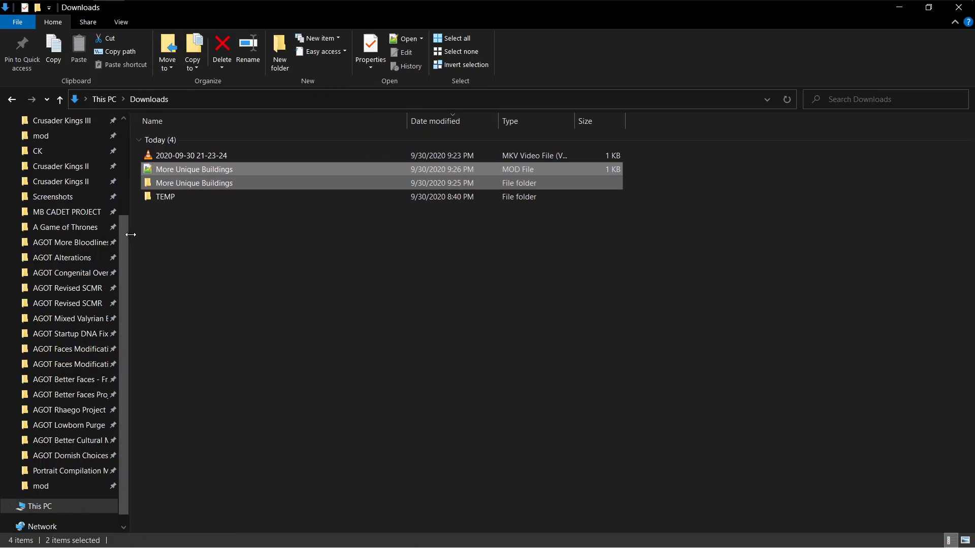
drag(178, 180, 69, 136)
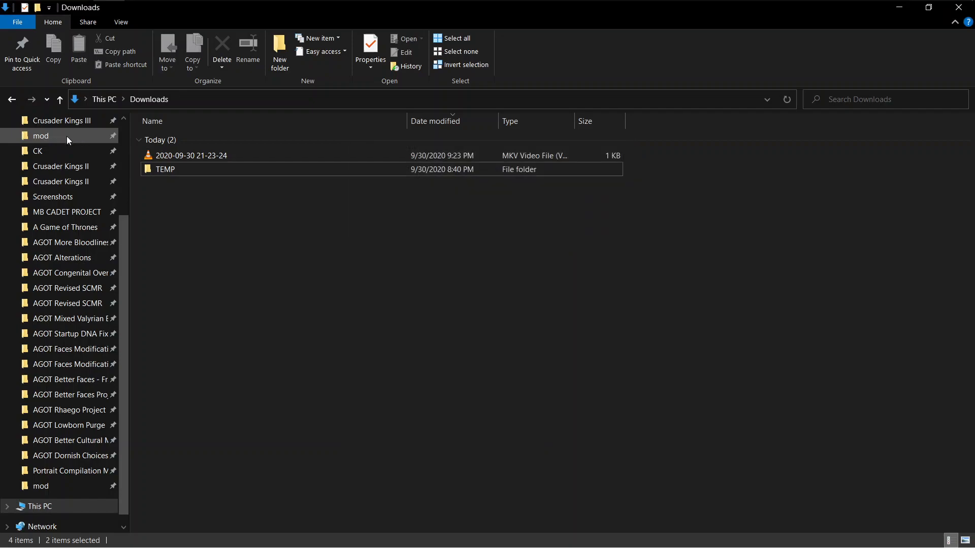
Step: Open the Crusader Kings III mod folder and locate the moved More Unique Buildings folder and MOD file
click(66, 136)
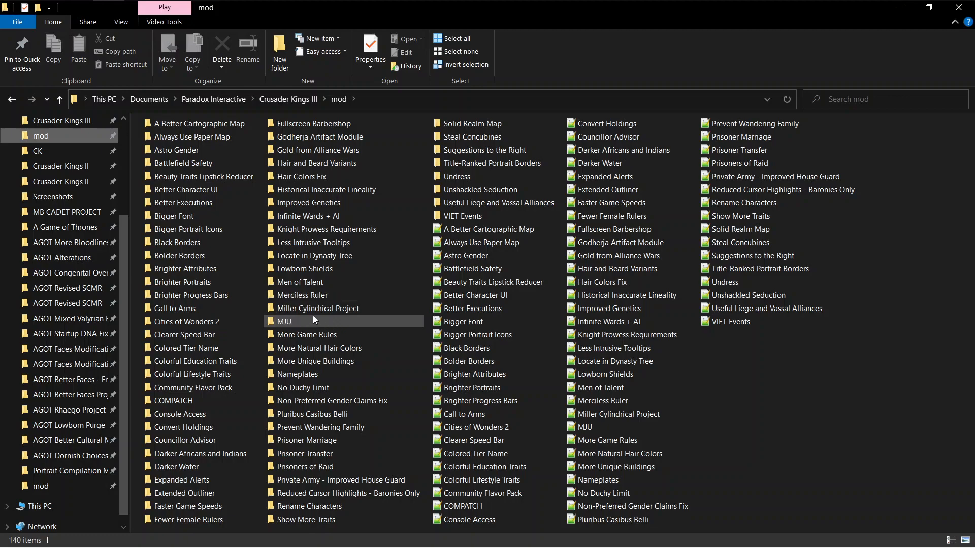
scroll(81, 203, up, 2)
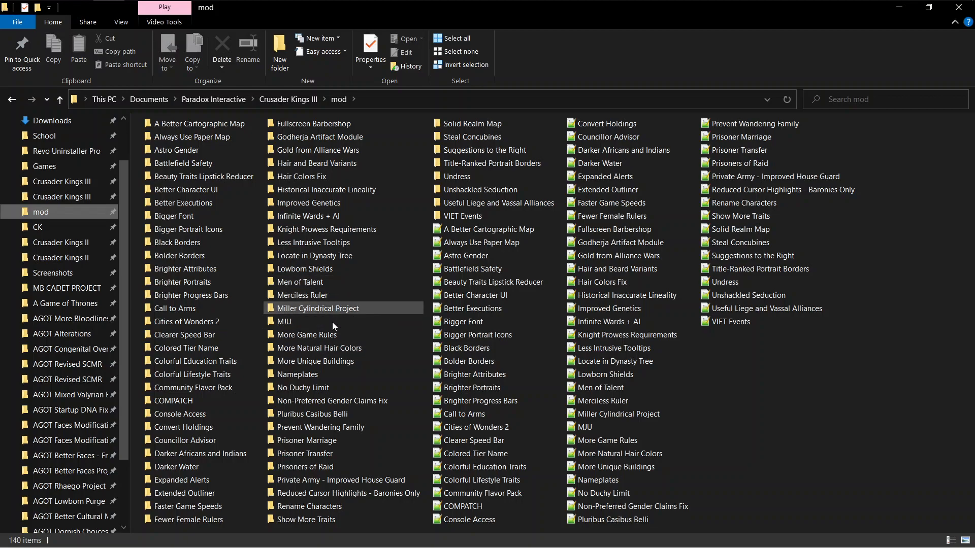
click(302, 366)
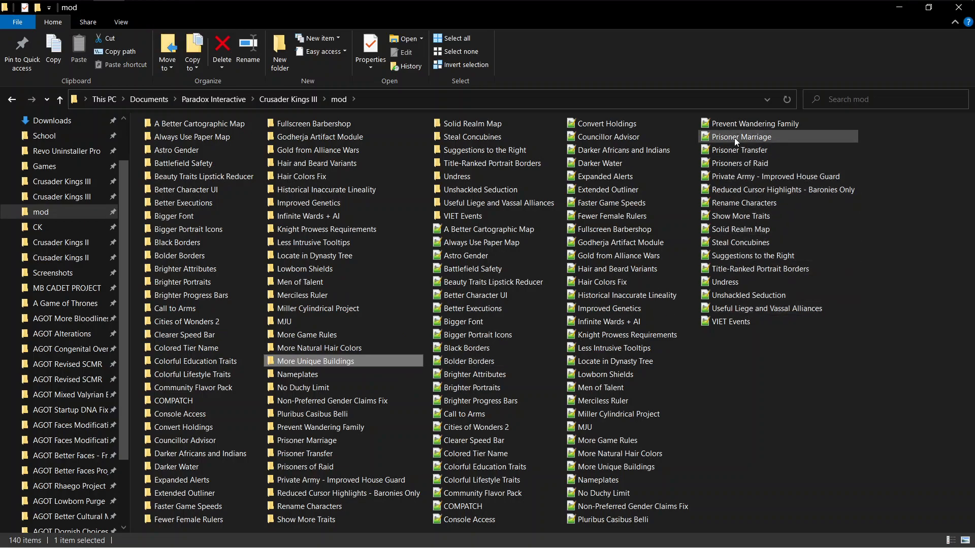
ctrl+click(609, 467)
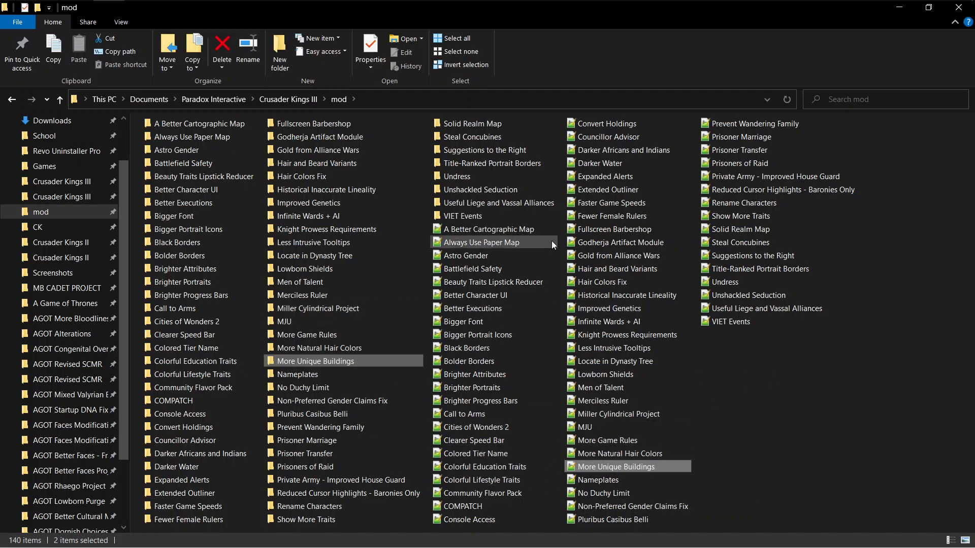
click(776, 378)
Step: Switch to the Crusader Kings III launcher and open the mod management list of the Vanilla playset
mouse_move(368, 3)
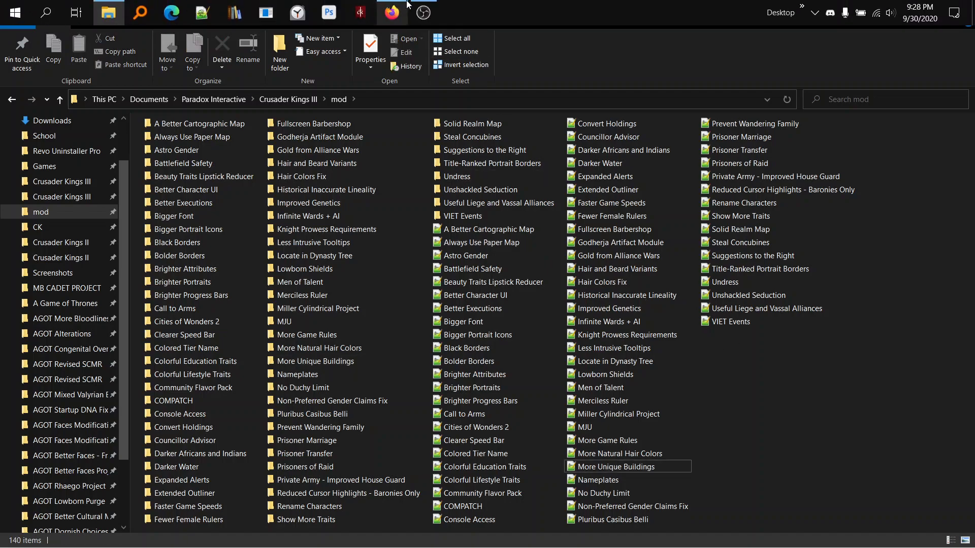
click(361, 12)
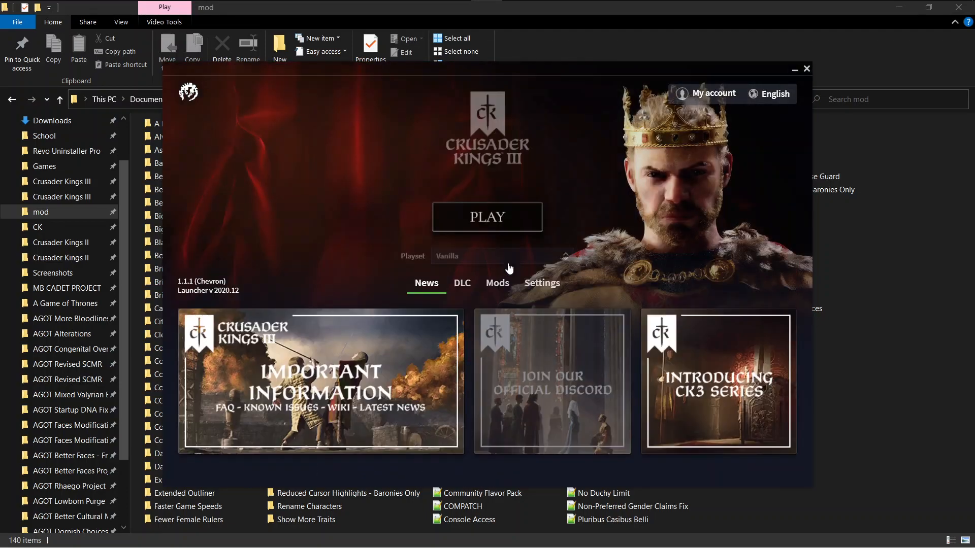
scroll(505, 259, down, 5)
scroll(504, 257, down, 6)
scroll(452, 247, up, 1)
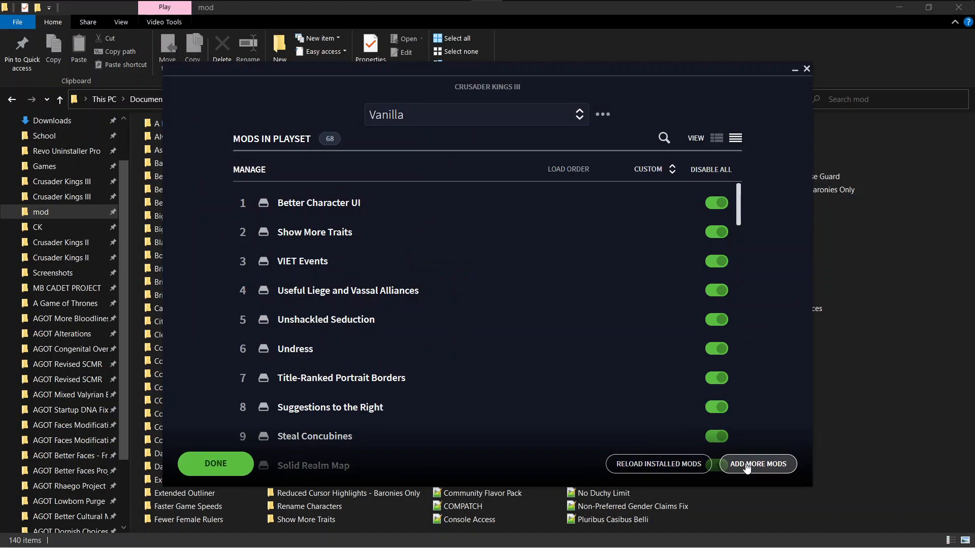
Step: Add the installed More Unique Buildings mod to the Vanilla playset and locate it in the load order
click(746, 464)
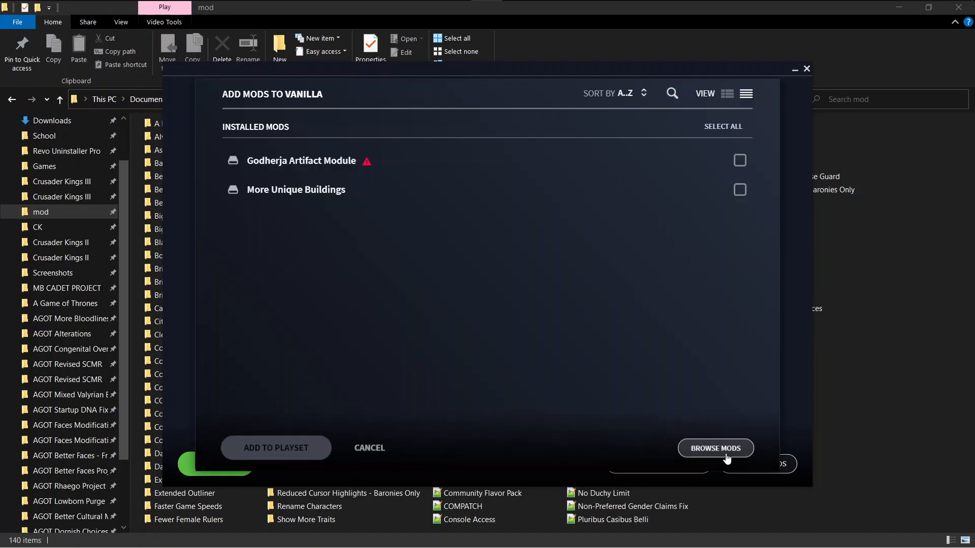
click(740, 190)
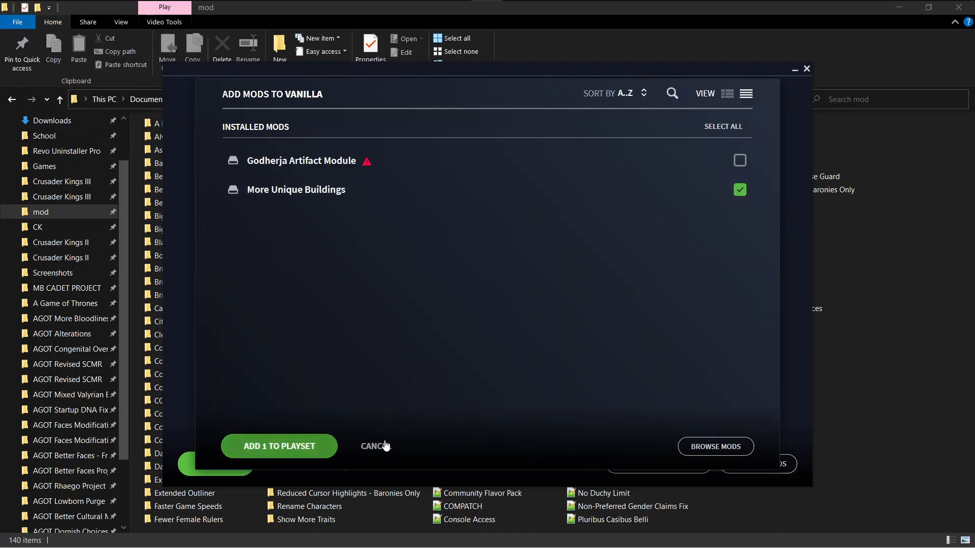
click(282, 438)
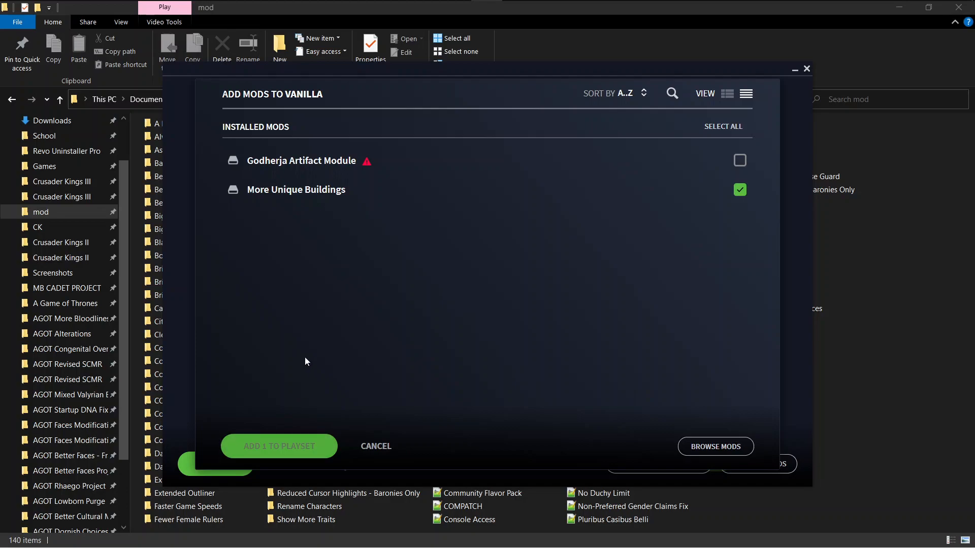
drag(240, 414, 284, 452)
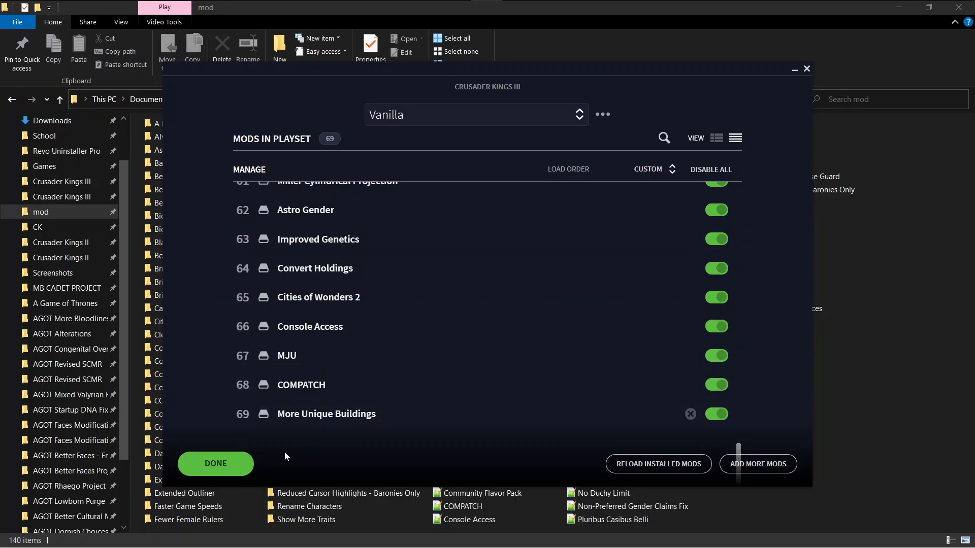
Step: Remove More Unique Buildings from the Vanilla playset, and close the launcher and the mod folder window
click(689, 414)
click(806, 69)
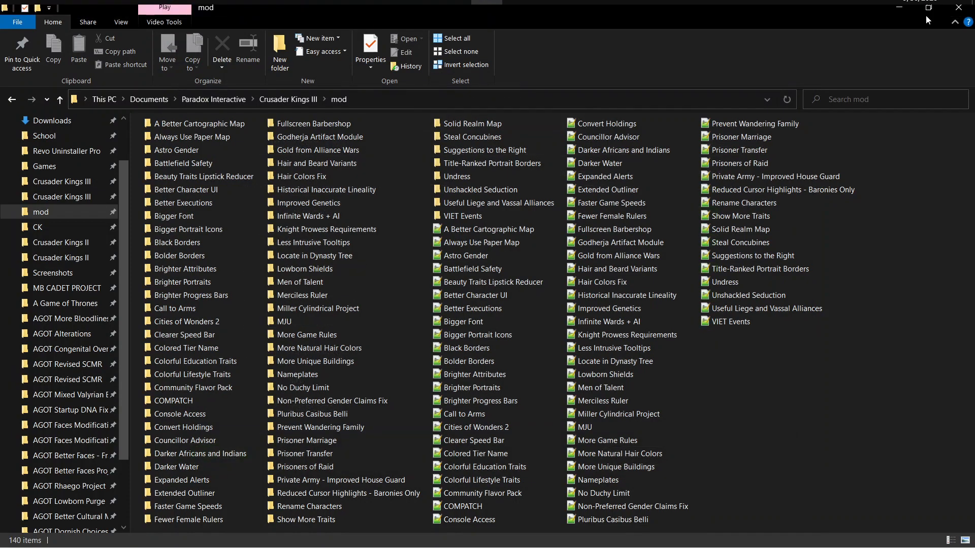
click(960, 7)
Step: Switch to Firefox and look over the More Unique Buildings page on the Steam Workshop
click(378, 12)
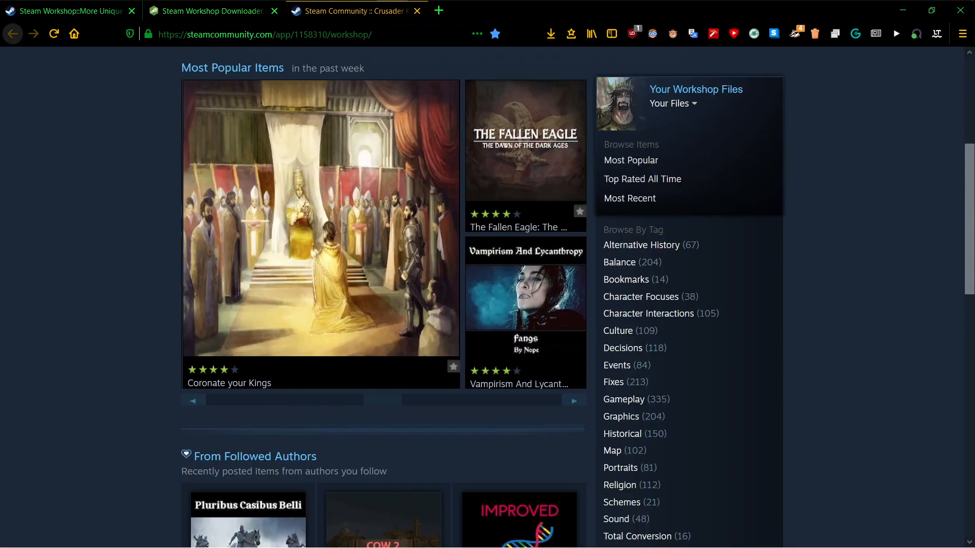
scroll(325, 239, up, 5)
click(80, 12)
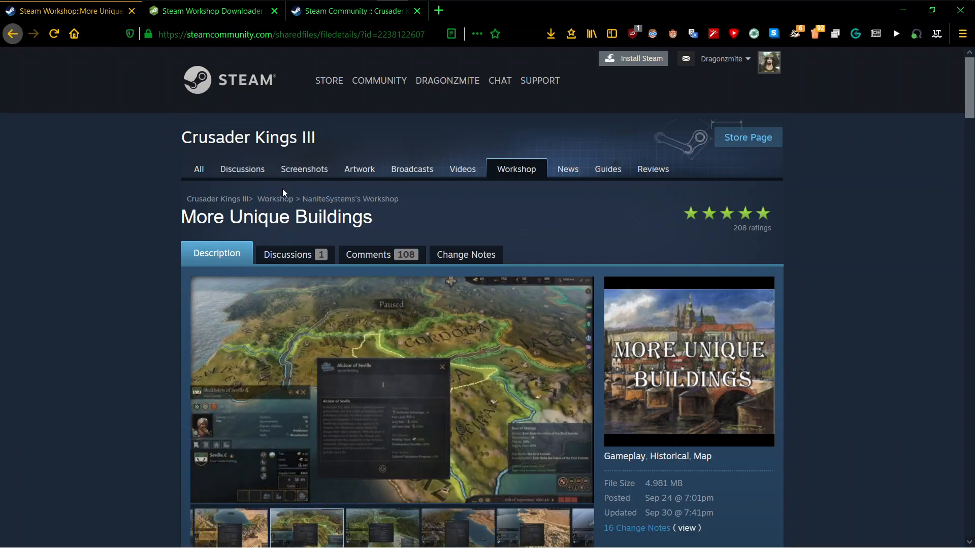
scroll(282, 192, down, 6)
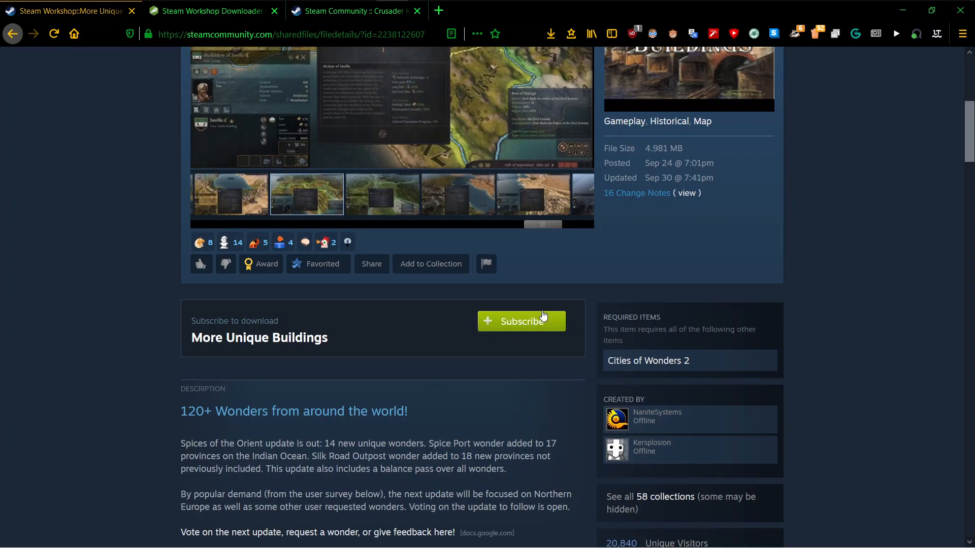
scroll(538, 319, up, 6)
scroll(518, 298, down, 1)
scroll(450, 275, down, 1)
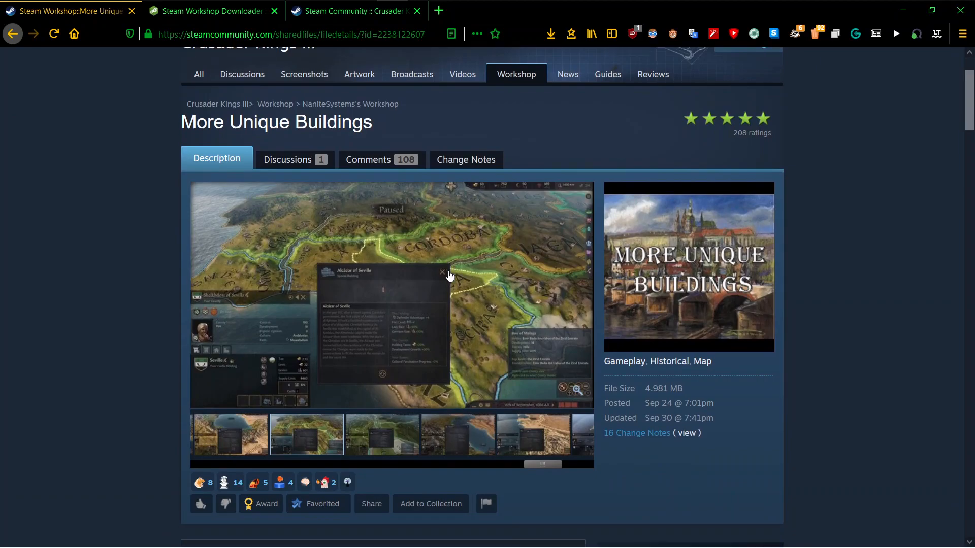
Step: Return to the Crusader Kings III Workshop home page and open the list of your favorites
click(335, 19)
scroll(695, 279, down, 4)
scroll(616, 160, down, 1)
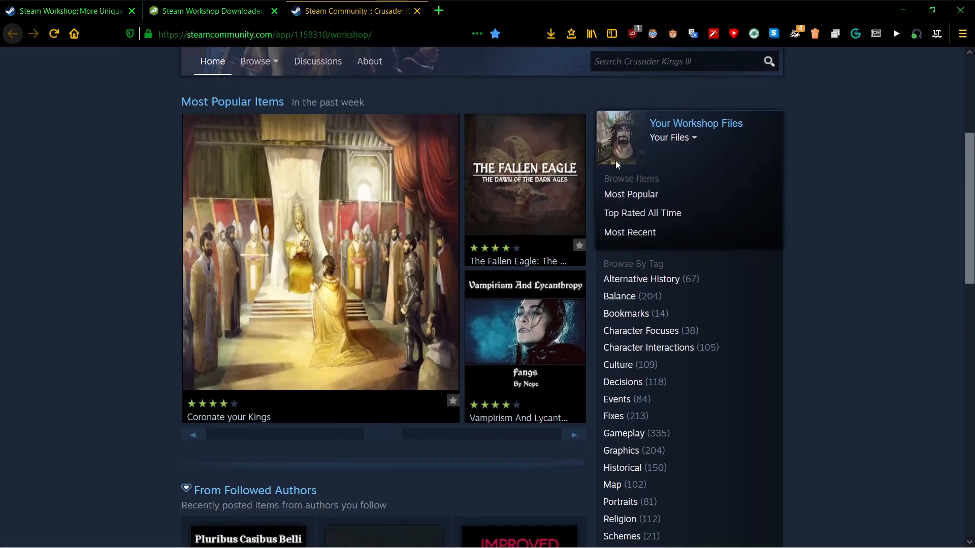
middle_click(833, 194)
scroll(821, 132, up, 4)
middle_click(821, 132)
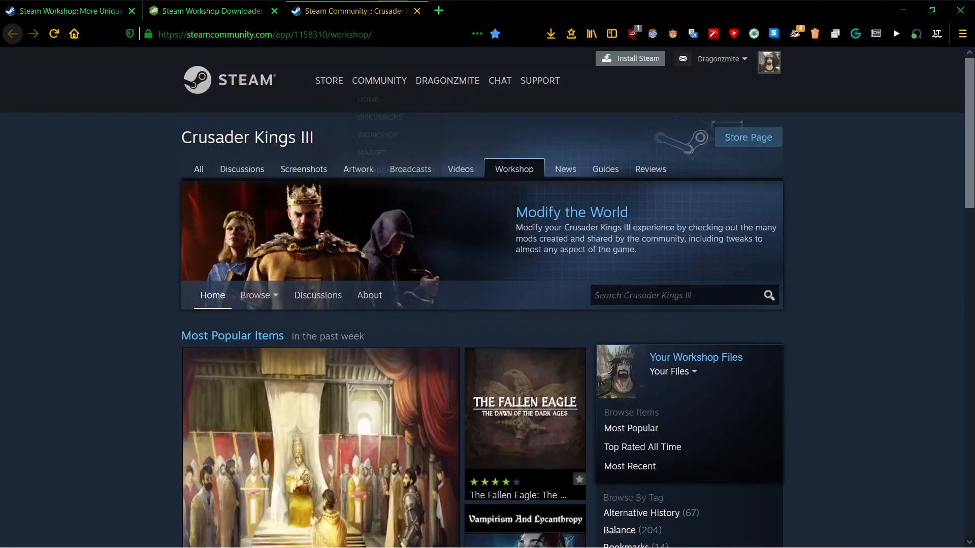
scroll(481, 199, down, 3)
scroll(541, 185, up, 2)
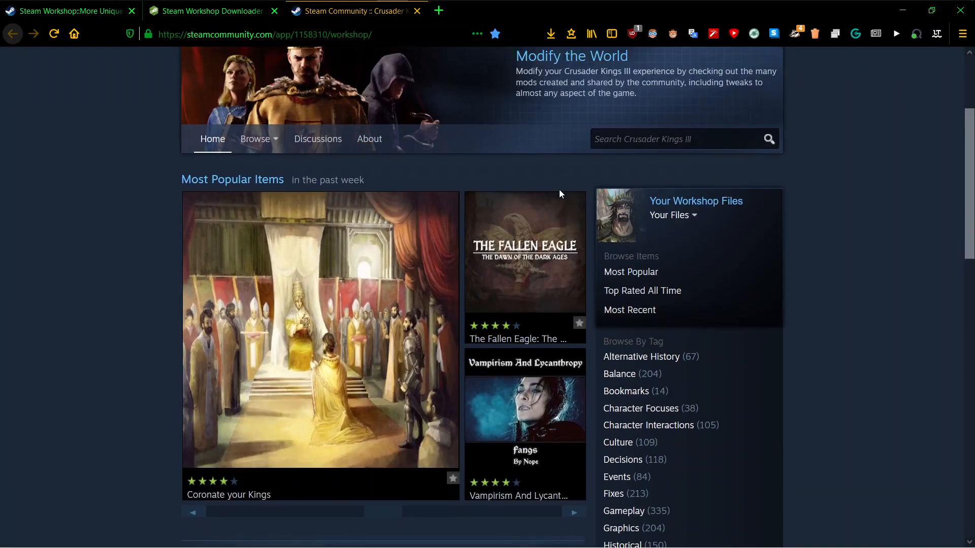
mouse_move(670, 235)
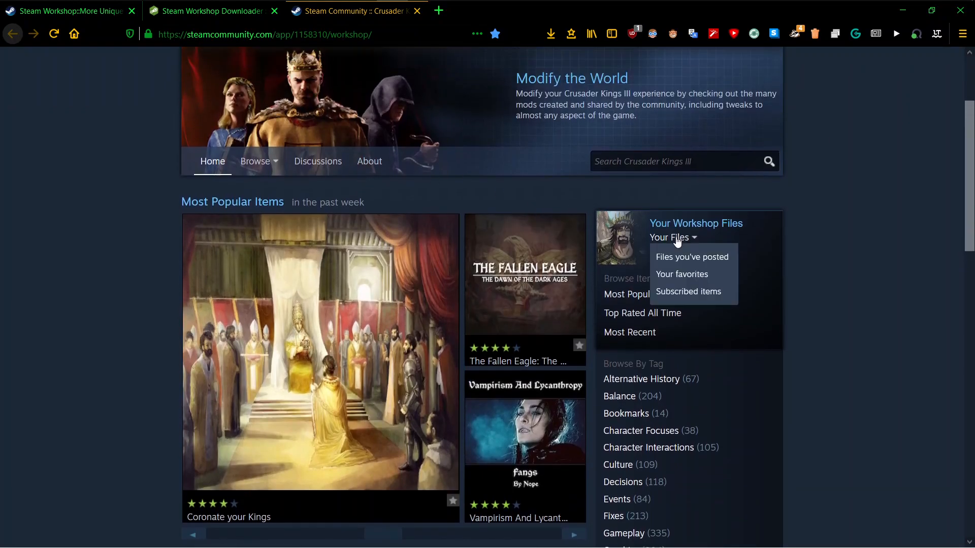
click(682, 274)
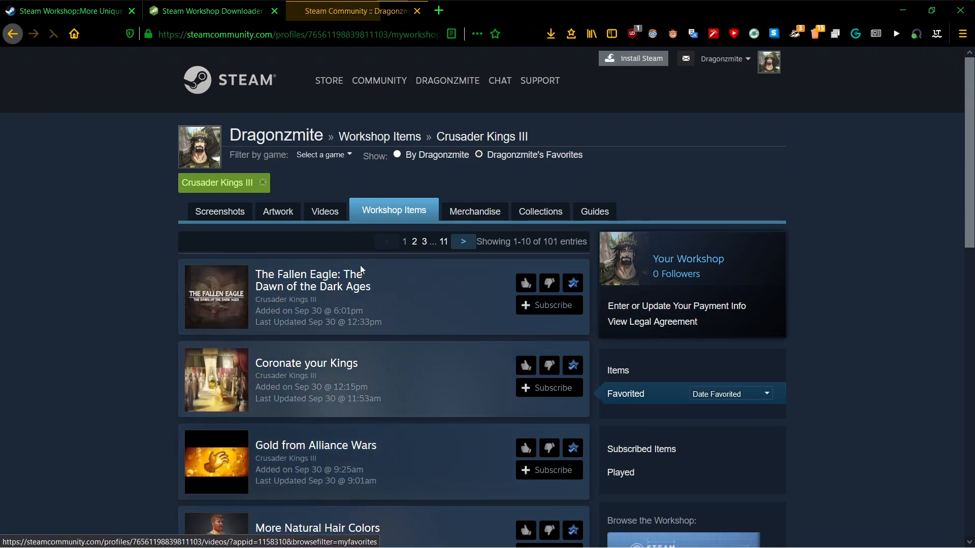
Step: Open the Workshop page of The Fallen Eagle: The Dawn of the Dark Ages from the favorites, and return to the list
mouse_move(413, 297)
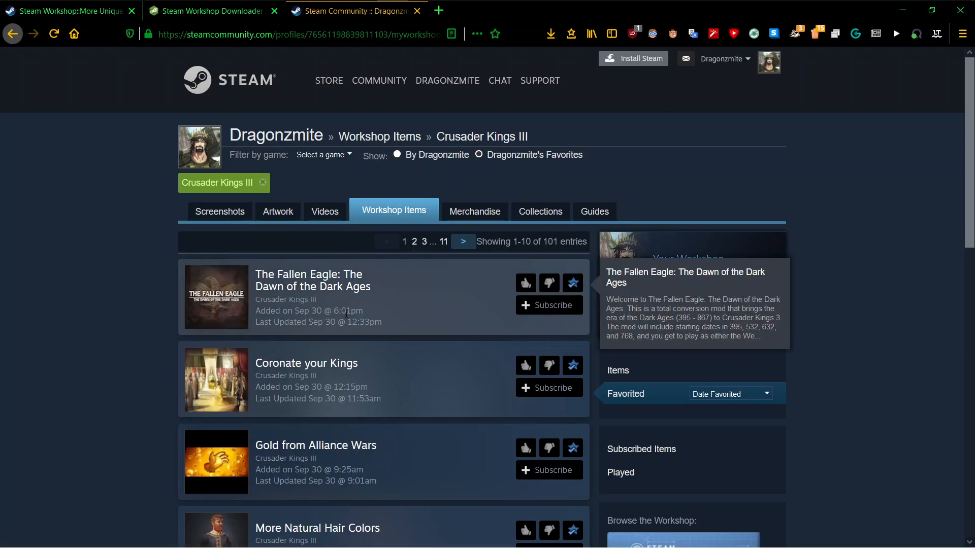
click(345, 287)
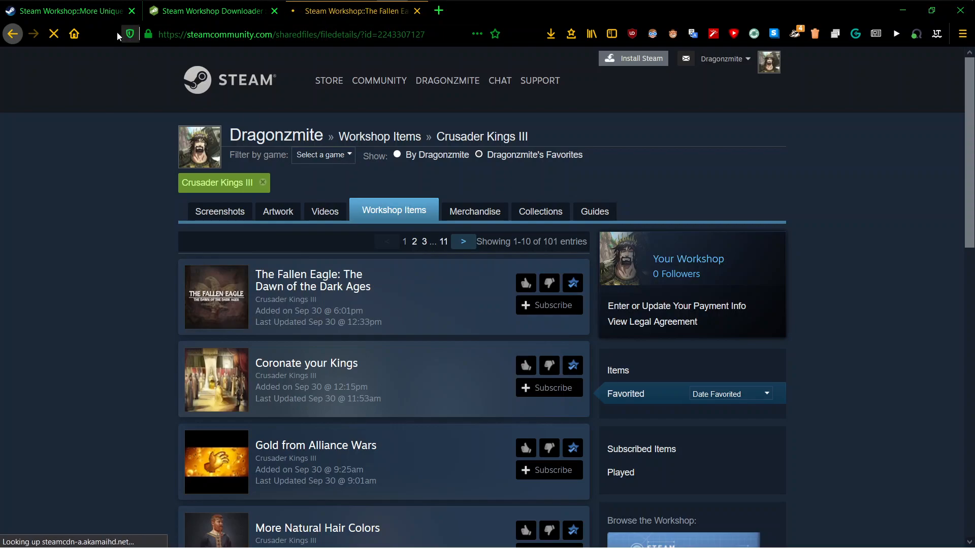
click(71, 11)
click(417, 10)
scroll(352, 453, down, 3)
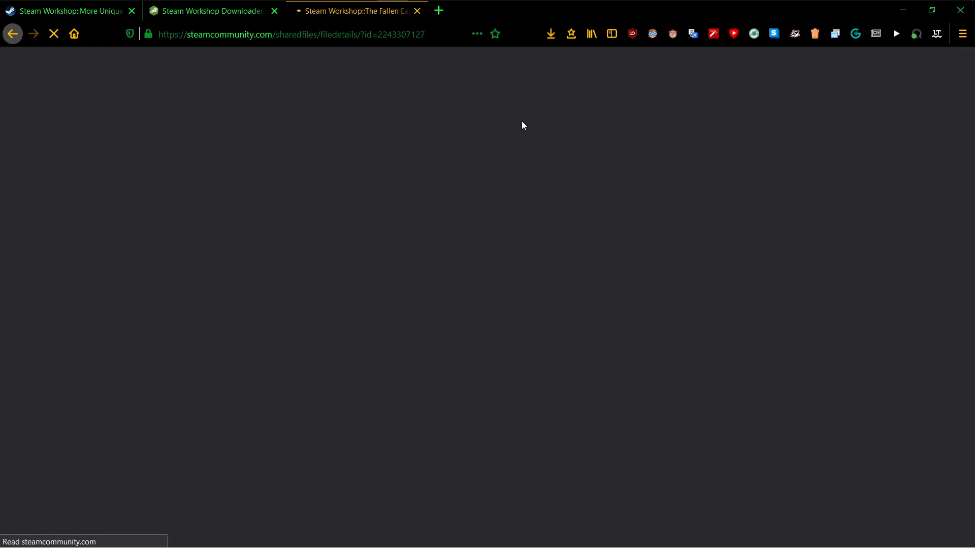
click(12, 34)
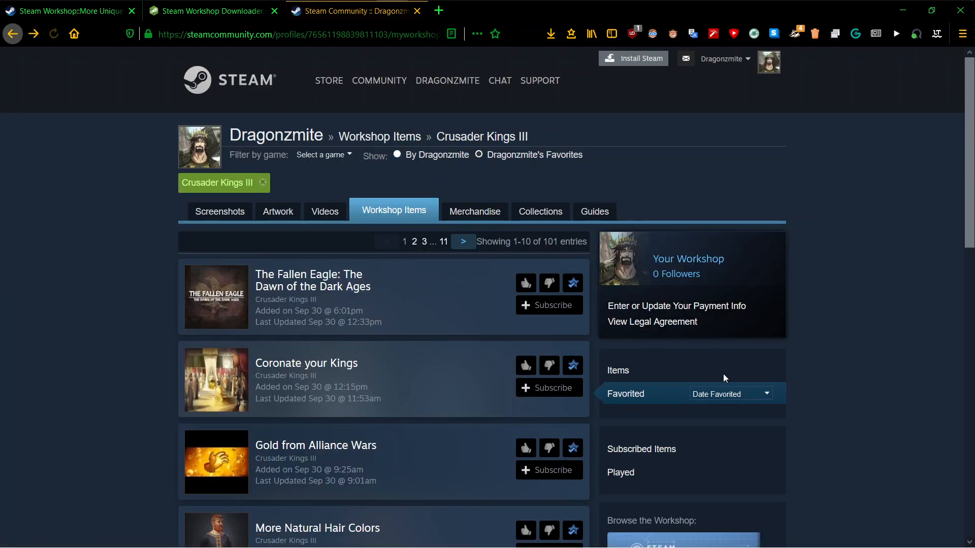
Step: Sort the favorited Workshop items by Date Updated and check when More Unique Buildings was last updated
click(727, 393)
scroll(703, 356, down, 3)
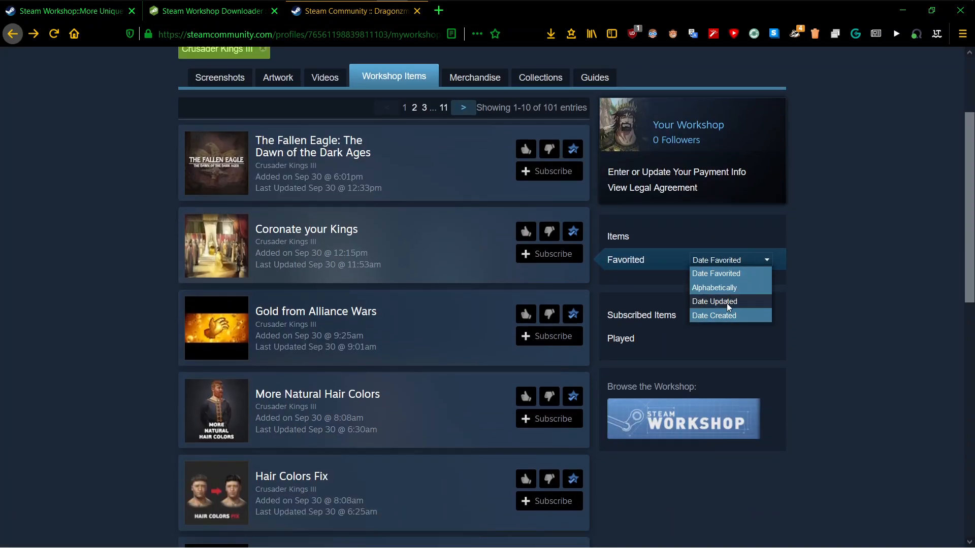
click(724, 301)
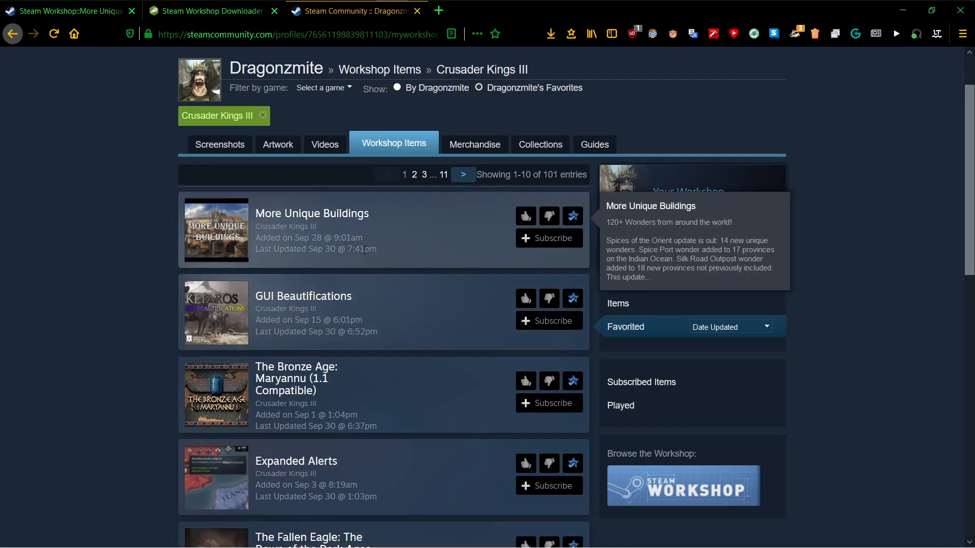
drag(358, 249, 349, 249)
mouse_move(464, 5)
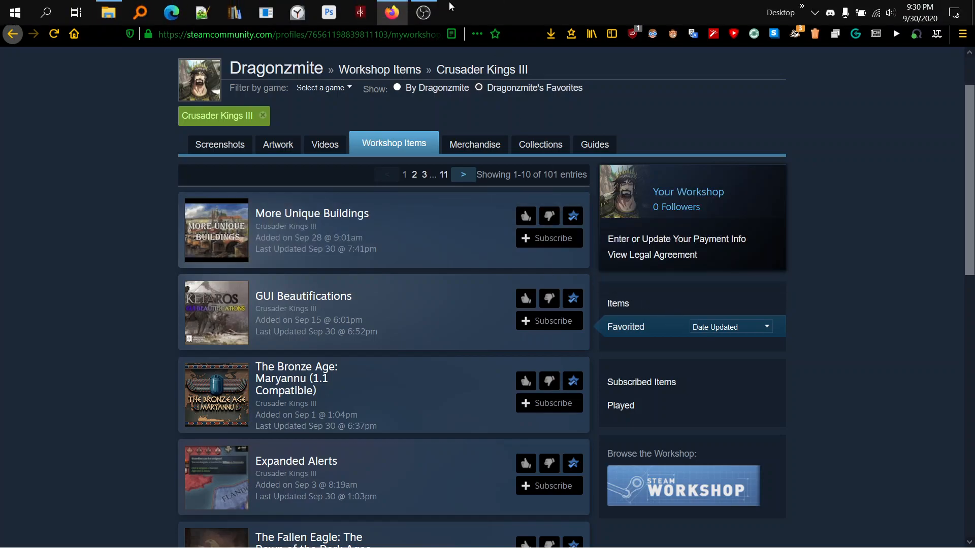
click(423, 4)
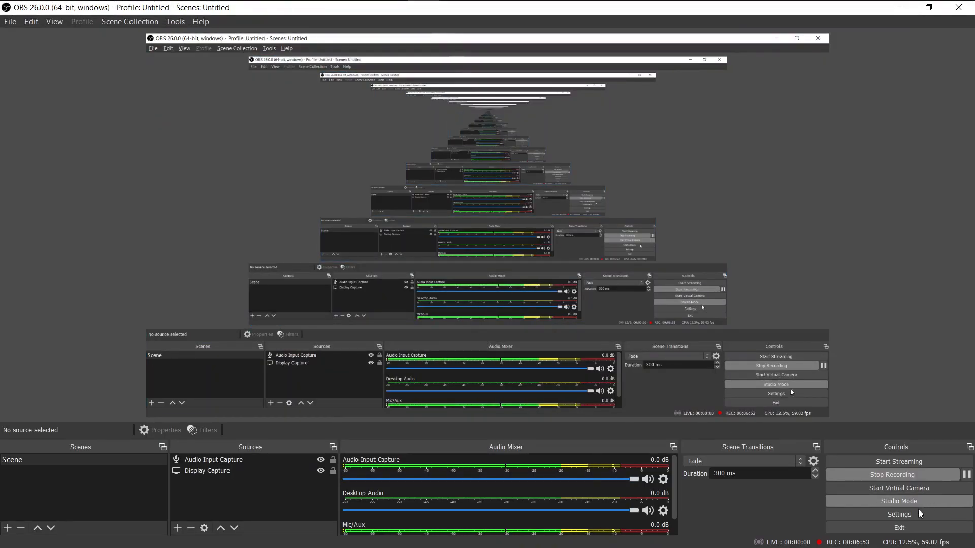